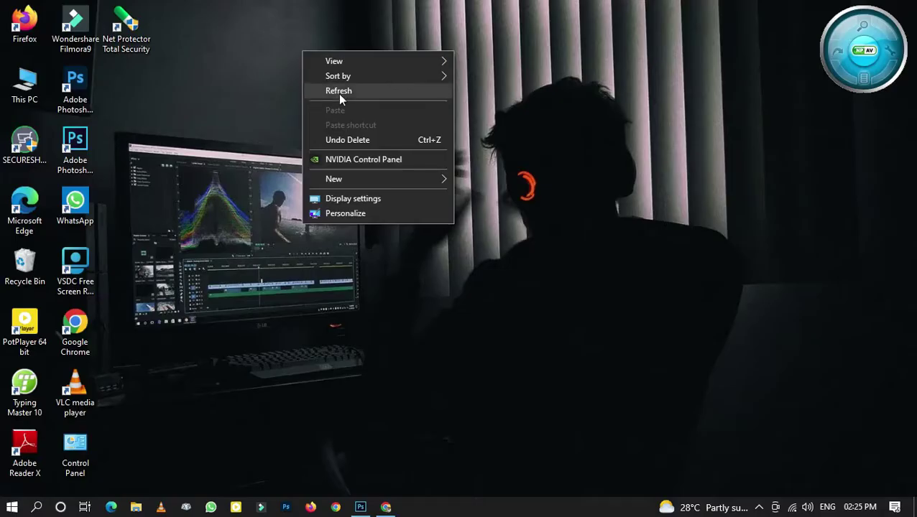
- Refresh the desktop twice, then bring the Photoshop window to the front
click(342, 95)
right_click(385, 129)
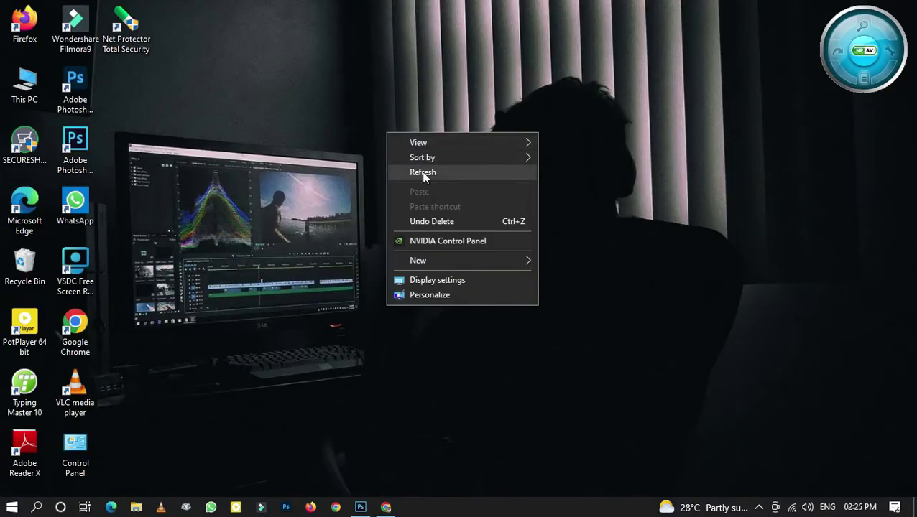
click(421, 171)
right_click(423, 166)
click(441, 213)
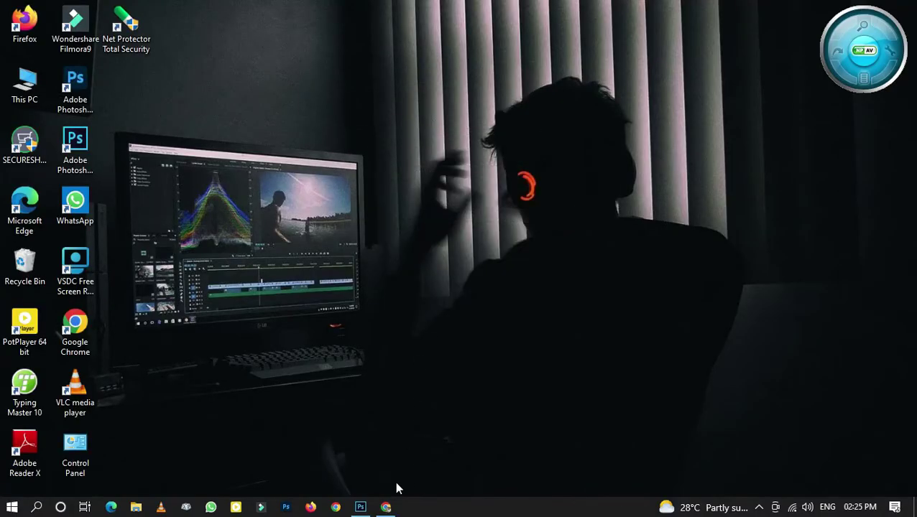
click(361, 508)
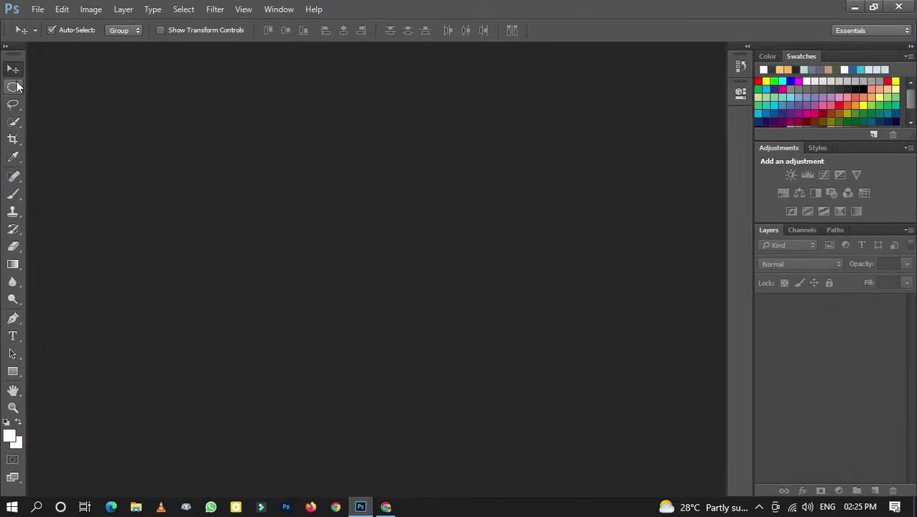
- Create a new blank white 12 × 12 inch square document
click(36, 9)
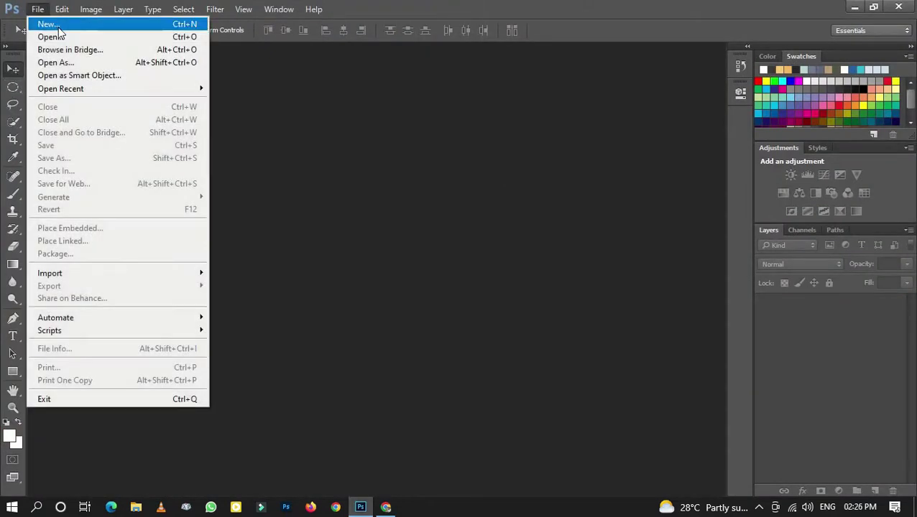
click(43, 21)
click(485, 162)
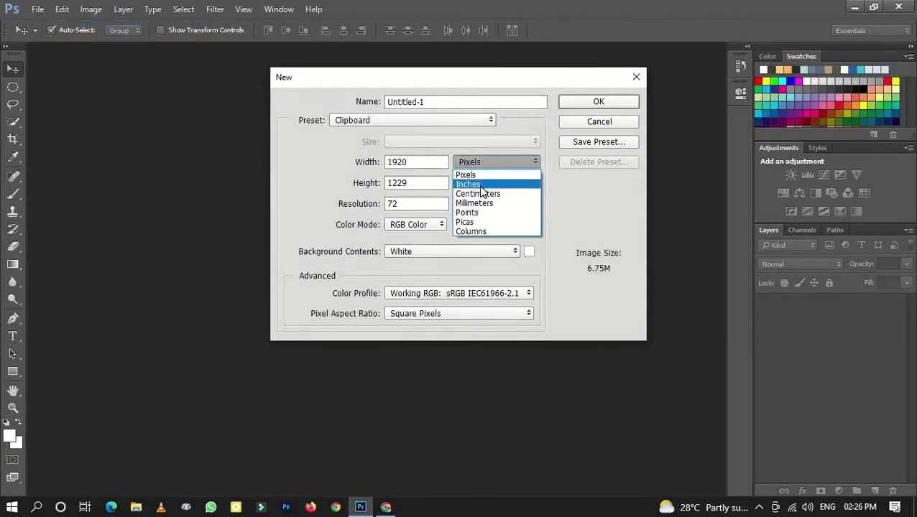
click(478, 178)
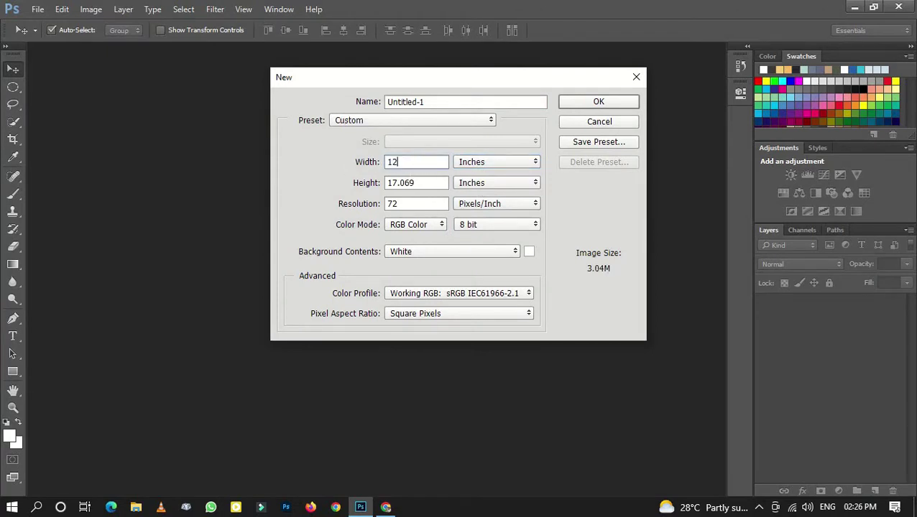
click(429, 208)
text(250)
click(595, 102)
key(ctrl+plus)
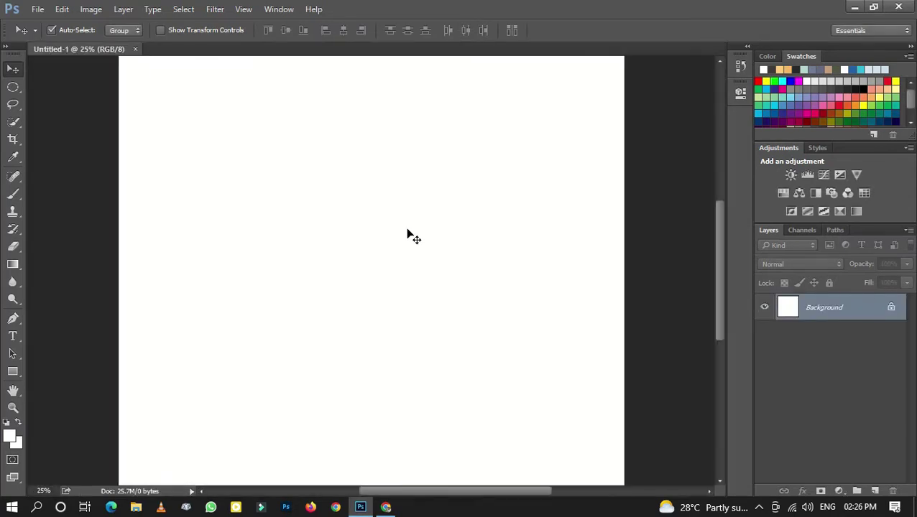
key(ctrl+minus)
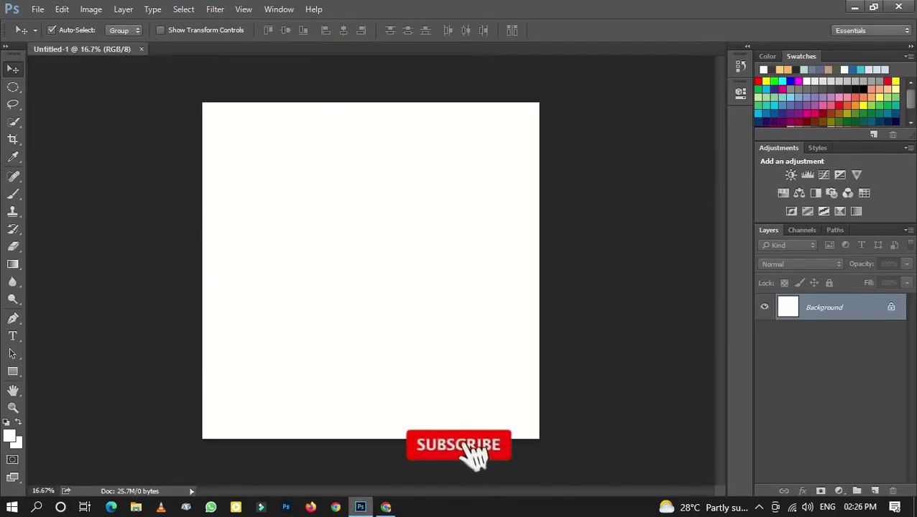
- Browse Chrome's sky background image results, previewing and closing one sunset image
click(392, 507)
click(86, 11)
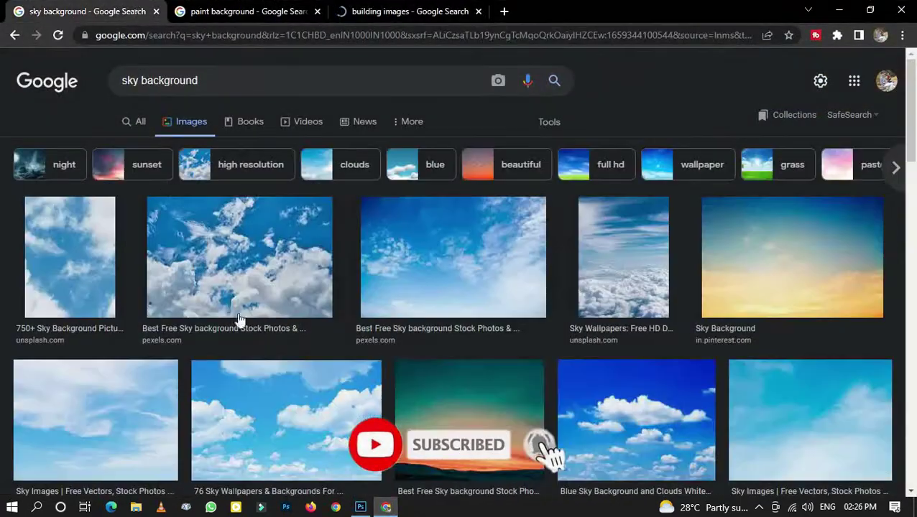
scroll(491, 286, down, 3)
scroll(493, 286, up, 1)
scroll(518, 302, down, 2)
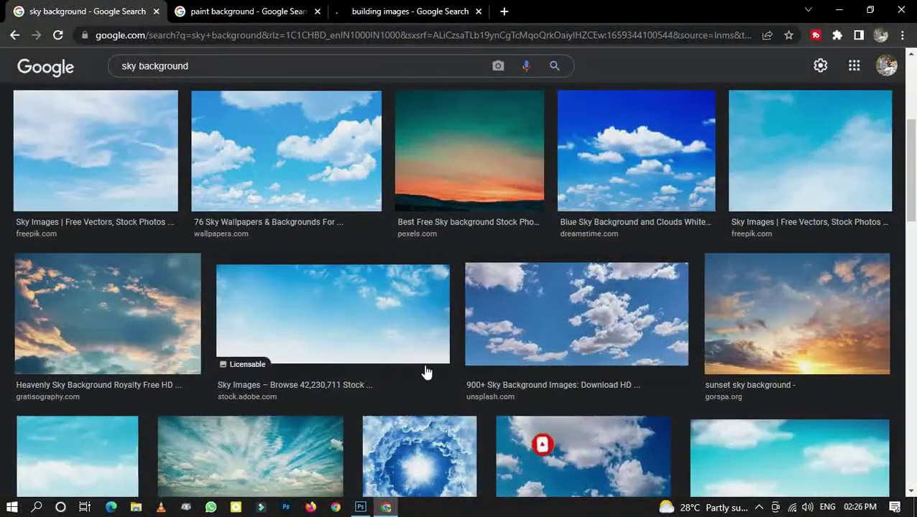
scroll(568, 343, down, 1)
scroll(386, 349, down, 3)
scroll(752, 310, up, 3)
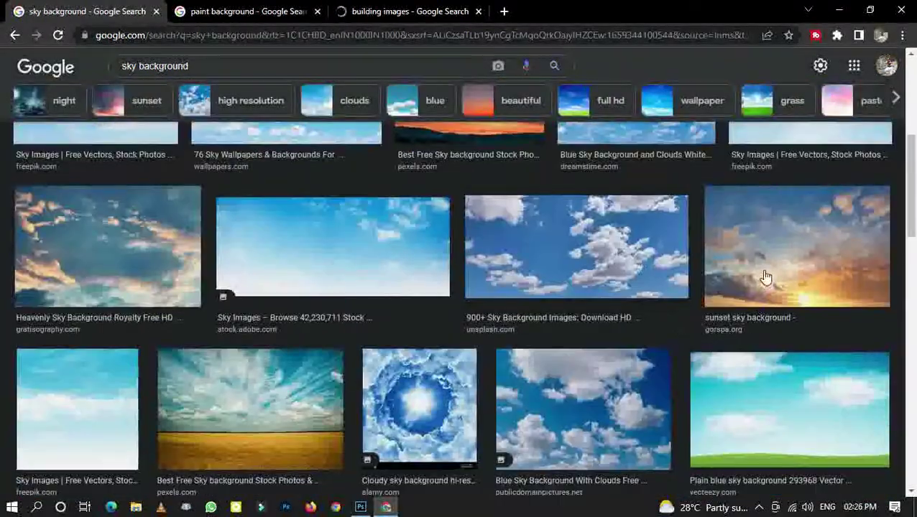
click(766, 277)
click(20, 41)
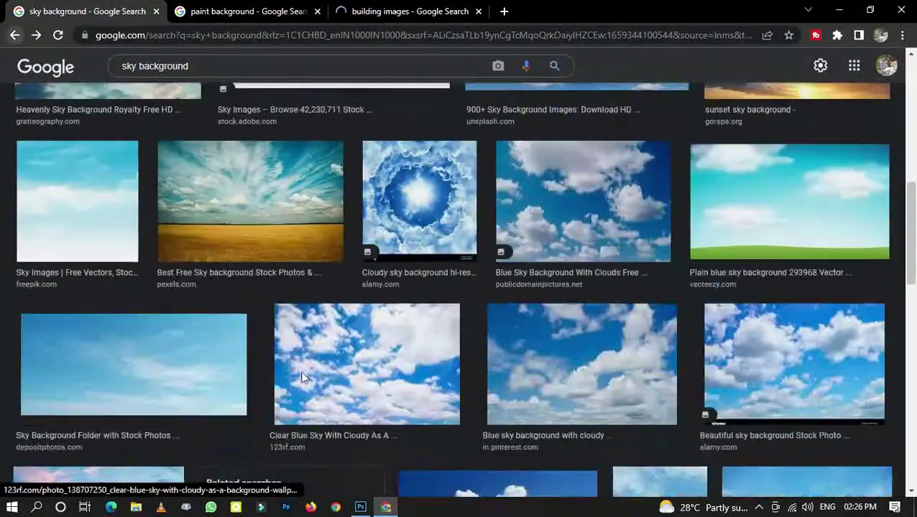
- Copy the golden sunset sky image and return to Photoshop
scroll(302, 378, down, 4)
scroll(191, 294, down, 5)
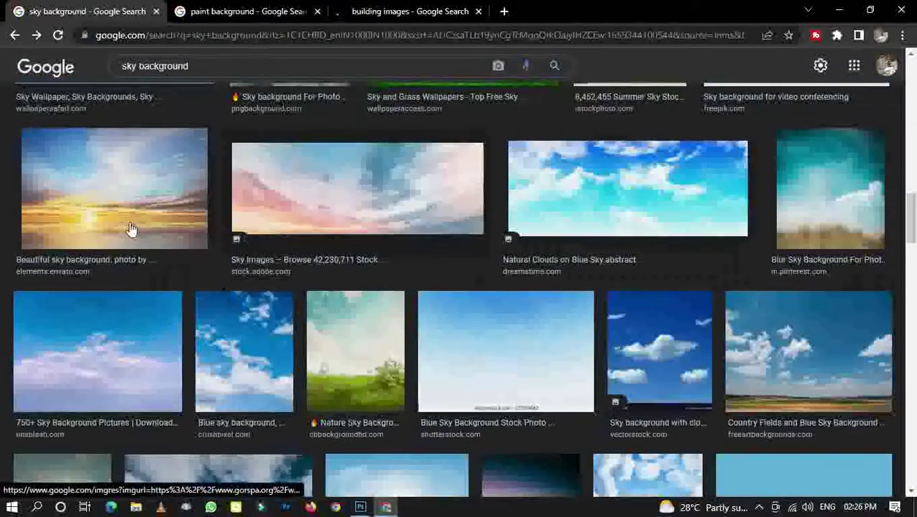
click(137, 207)
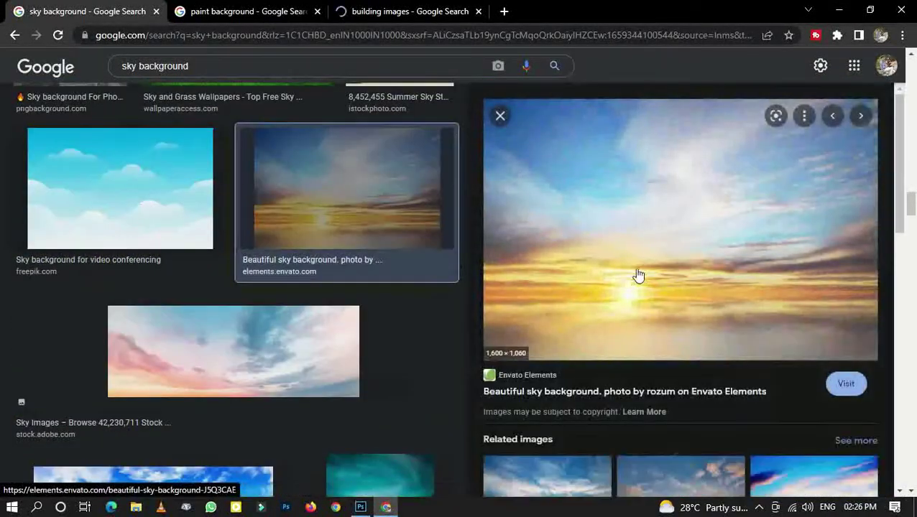
right_click(633, 229)
click(666, 385)
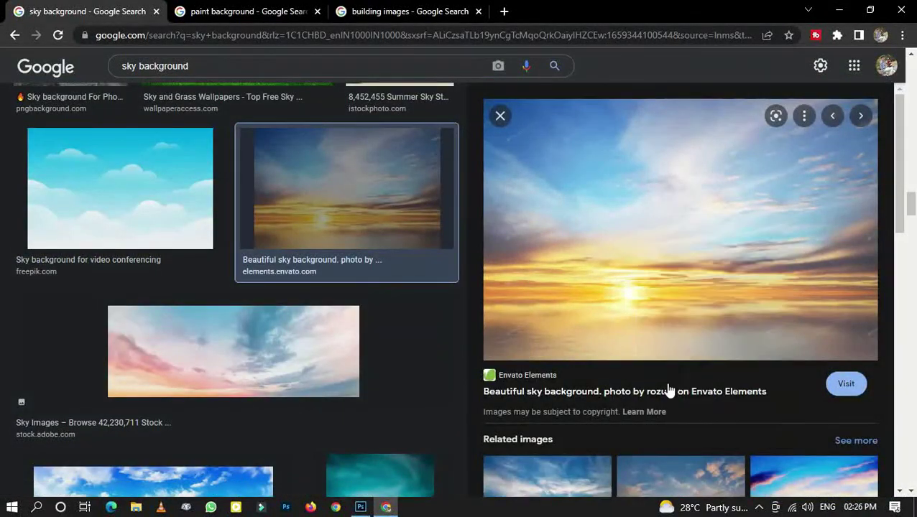
click(359, 508)
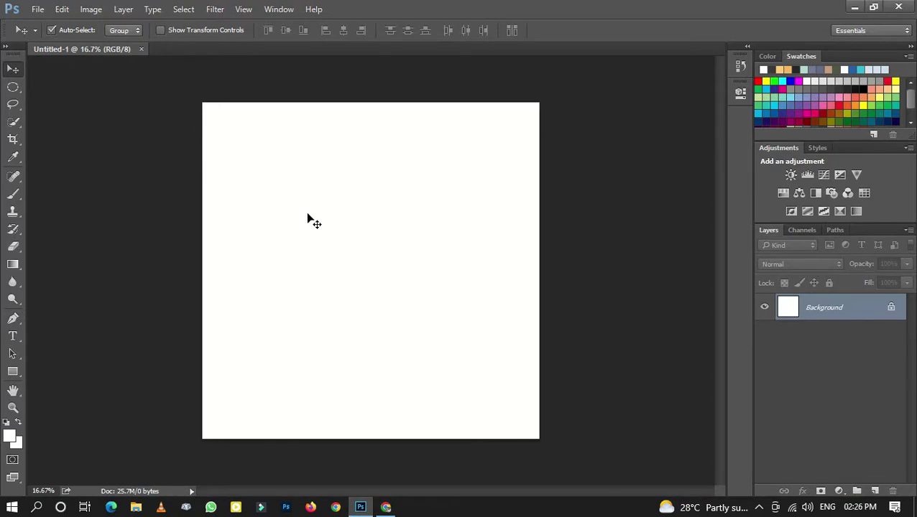
- Paste the sunset sky as a new layer and scale it to fill the canvas
key(ctrl+v)
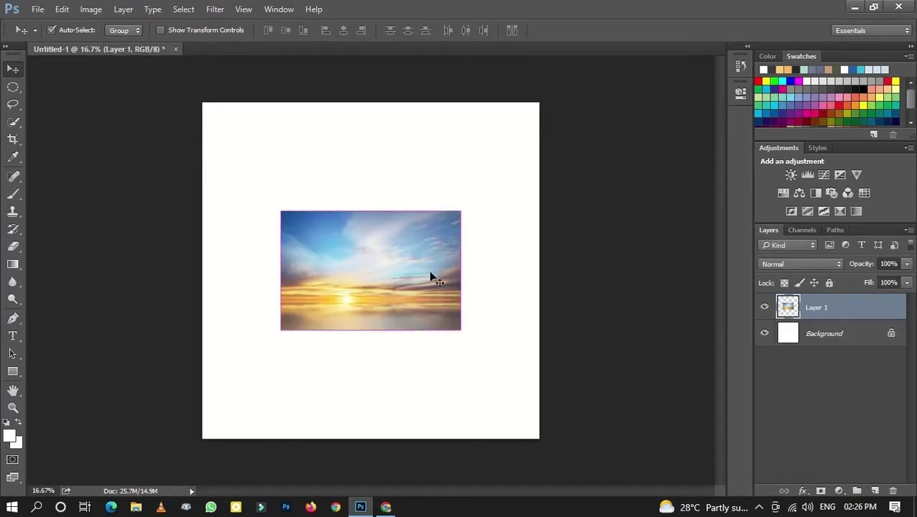
key(ctrl+t)
drag(429, 272, 350, 168)
drag(383, 222, 547, 460)
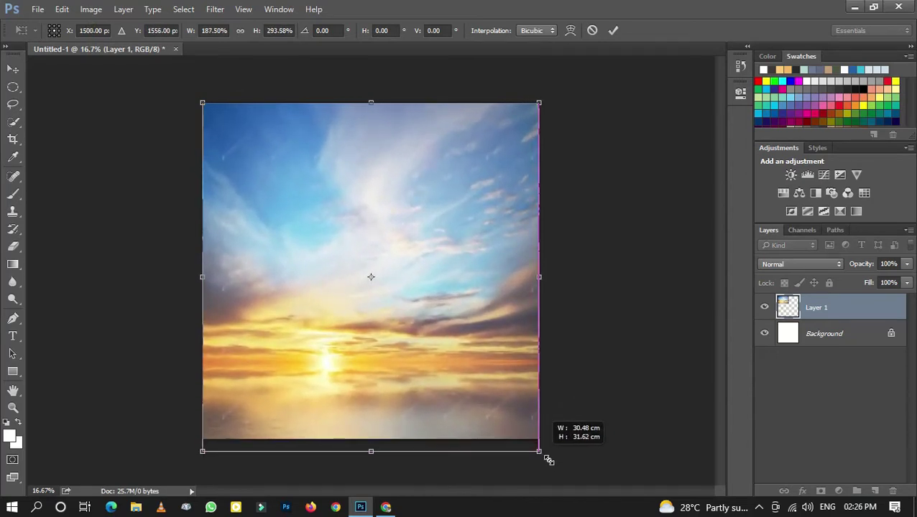
drag(548, 460, 548, 463)
key(Return)
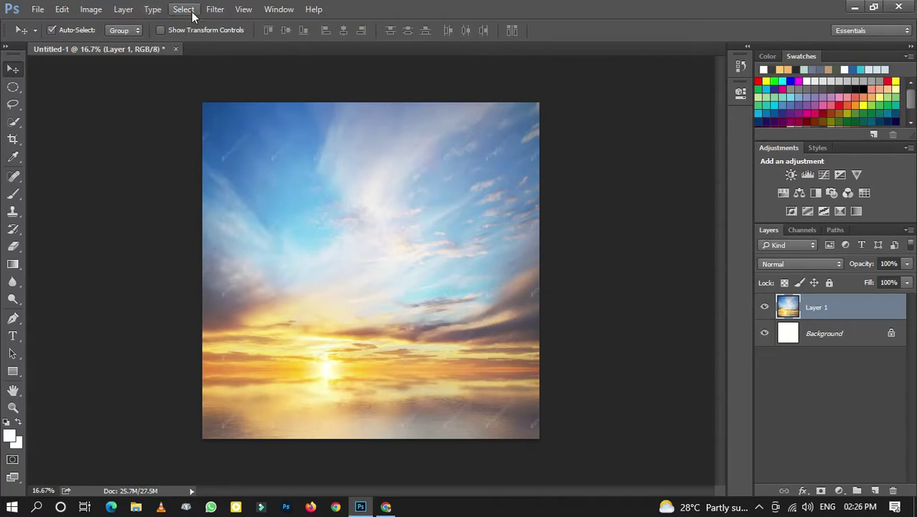
- Apply a 40.1-pixel Gaussian Blur to the sky layer
click(215, 9)
click(421, 196)
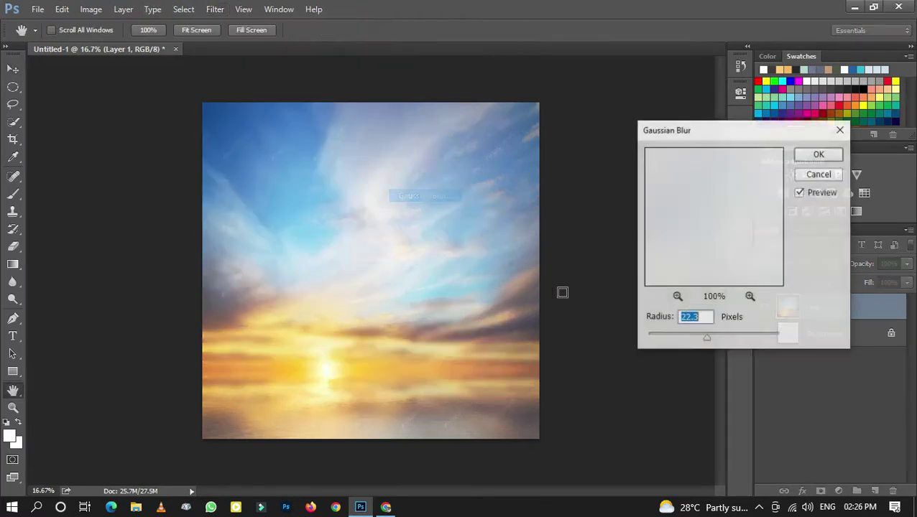
drag(706, 337, 734, 342)
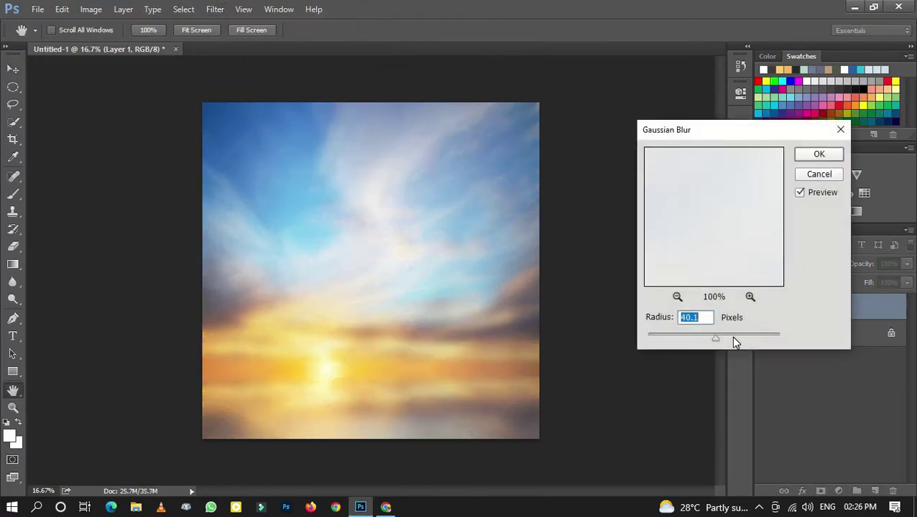
click(820, 154)
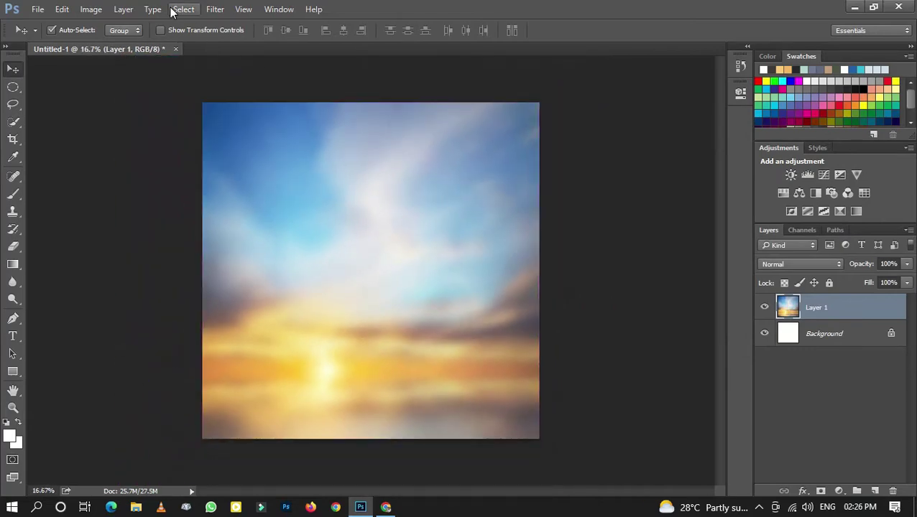
- Apply the Filter Gallery's Glass distortion with a frosted texture to the sky
click(215, 8)
click(269, 62)
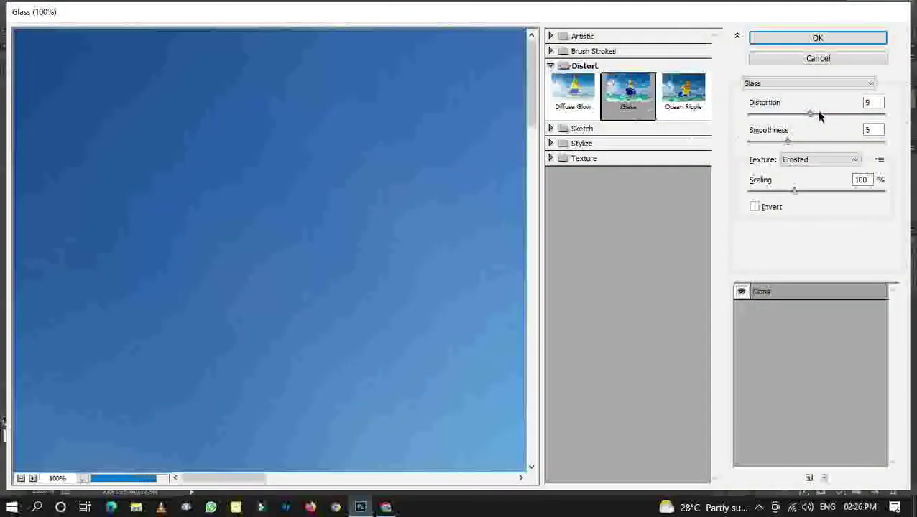
drag(819, 116, 827, 117)
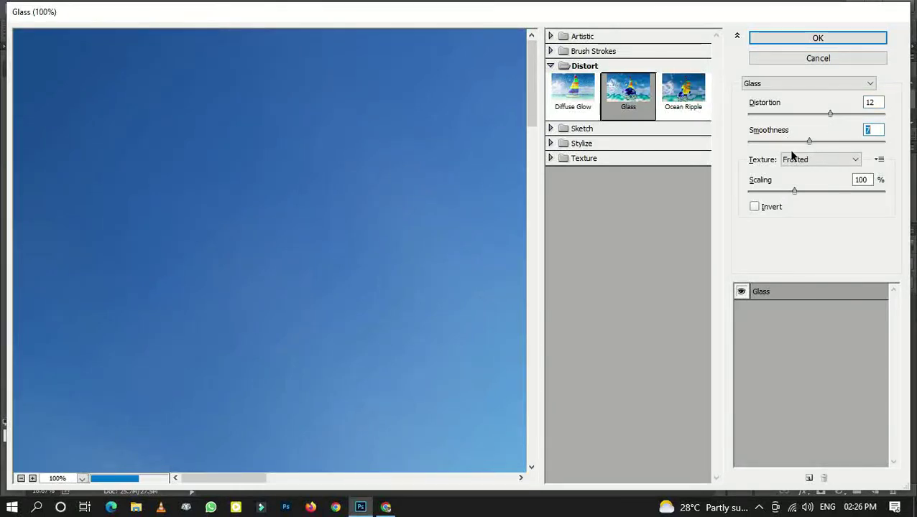
click(21, 479)
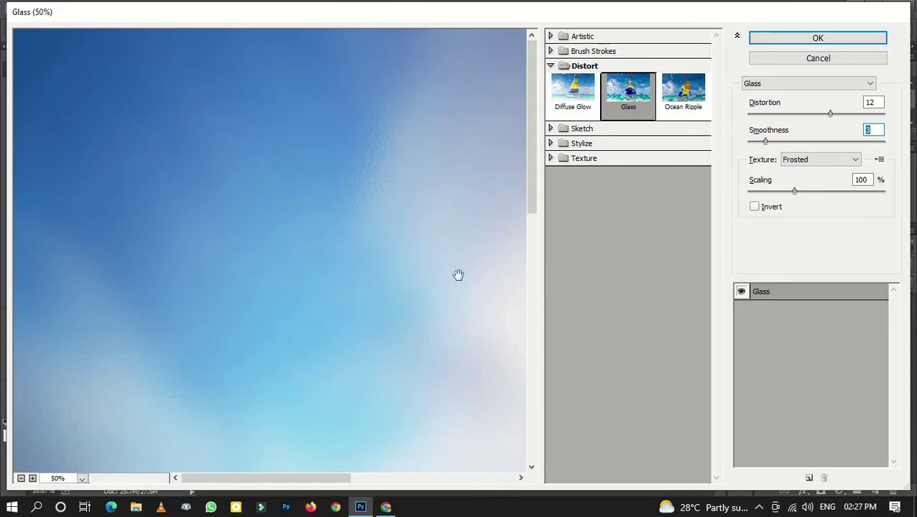
click(873, 102)
text(8)
click(830, 41)
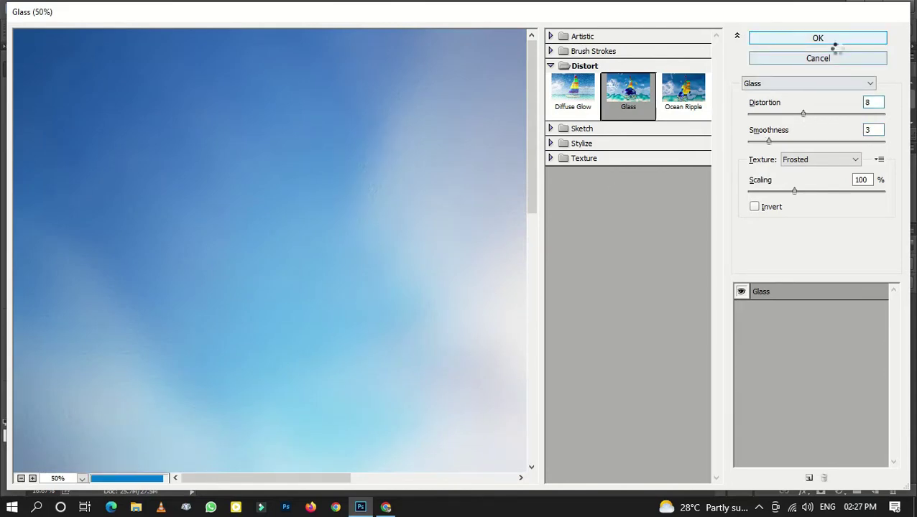
- Add a new layer and paint white clouds in the middle with a large cloud brush
key(ctrl+plus)
key(ctrl+plus)
key(ctrl+plus)
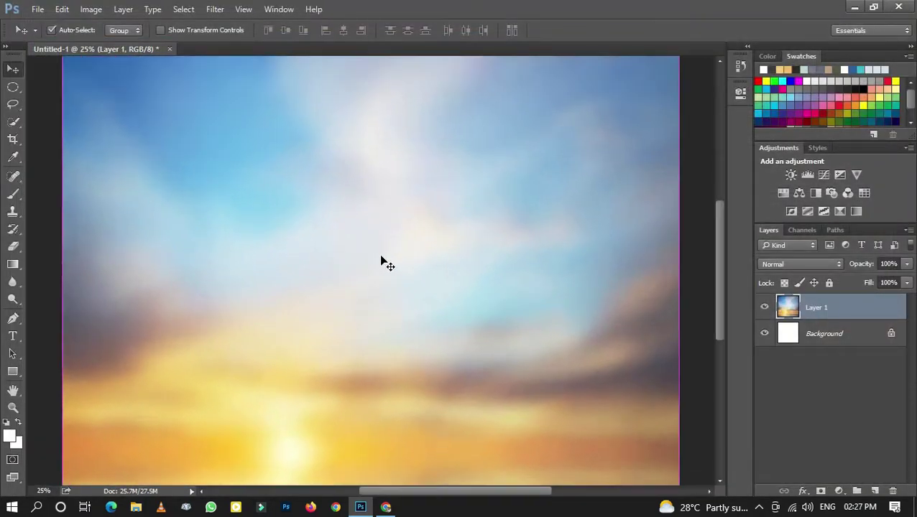
key(ctrl+minus)
key(ctrl+minus)
key(ctrl+minus)
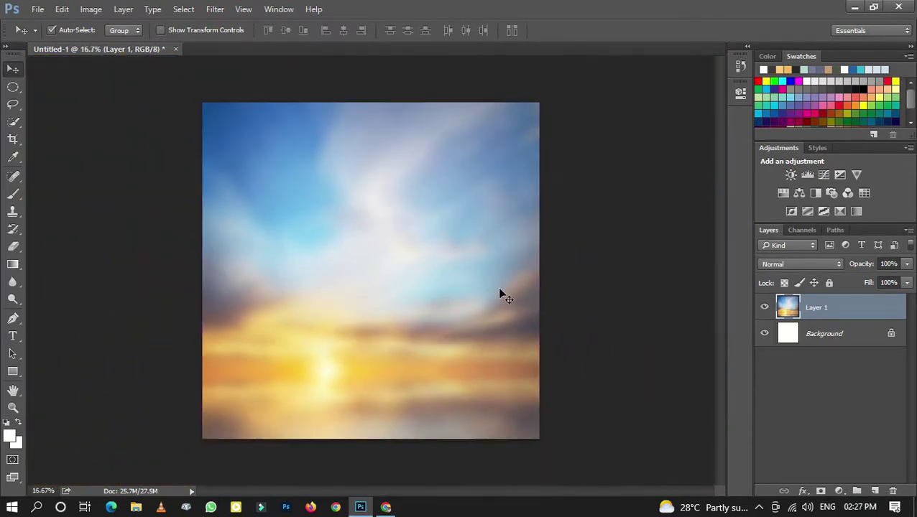
click(876, 491)
click(12, 194)
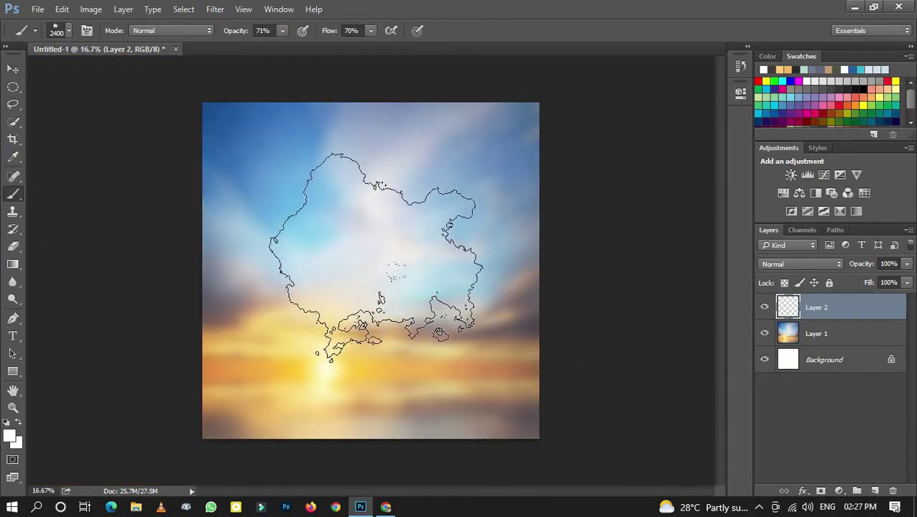
click(379, 305)
click(767, 56)
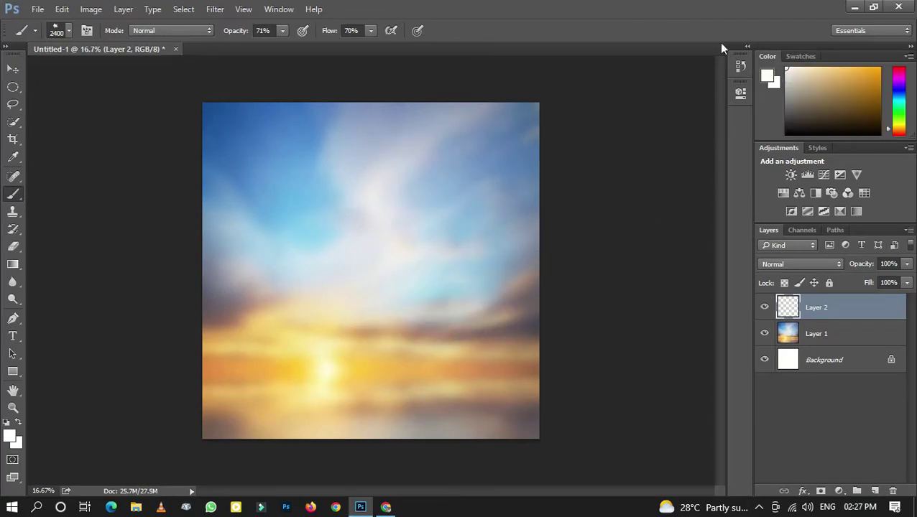
click(379, 268)
click(410, 273)
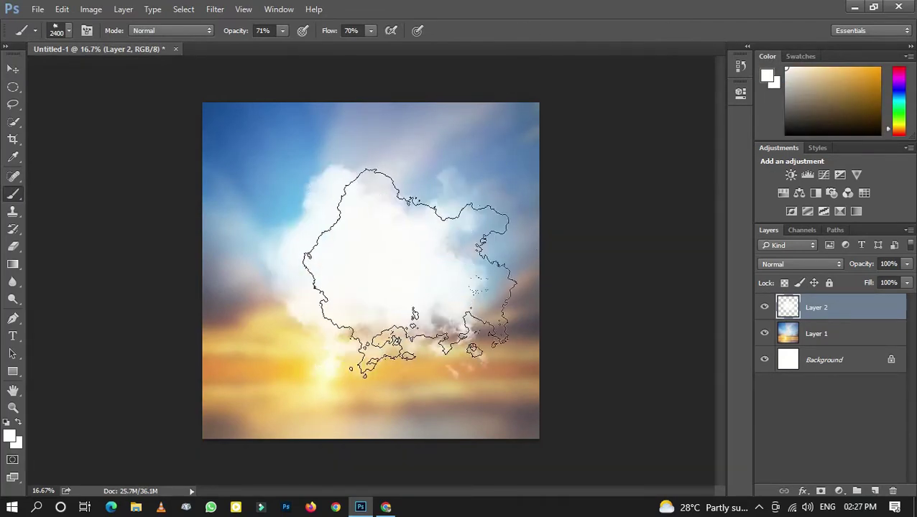
- Enlarge the cloud layer to fill the square canvas
key(v)
key(ctrl+t)
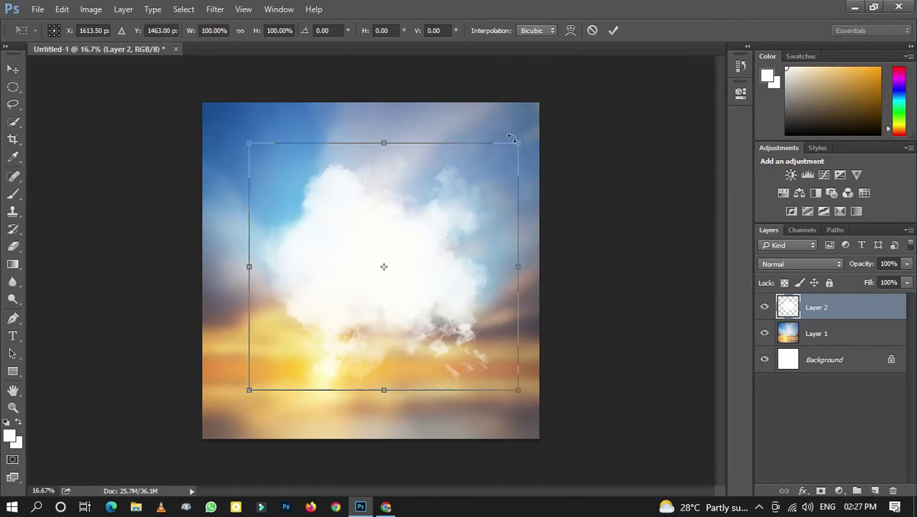
drag(517, 143, 564, 102)
drag(500, 155, 495, 152)
key(Return)
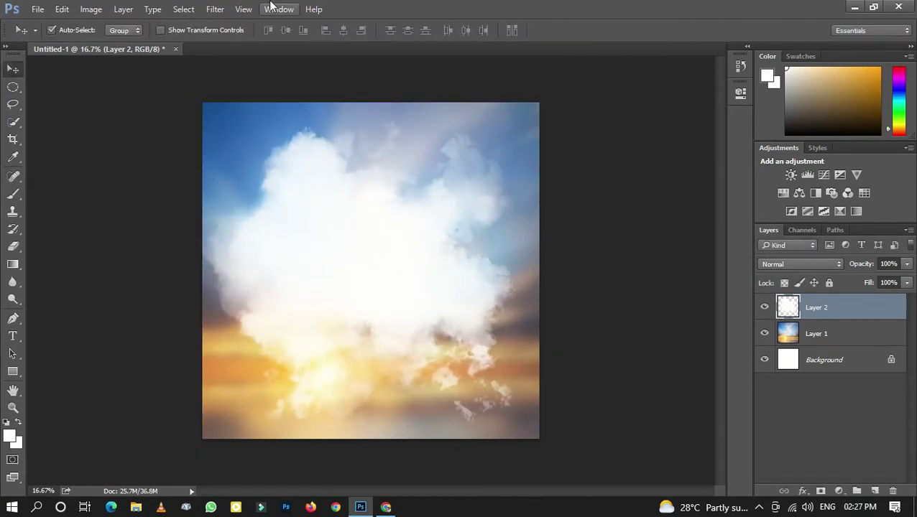
- Blur the clouds with a 30.5-pixel Gaussian Blur and fade them to 69% opacity
click(184, 10)
click(215, 9)
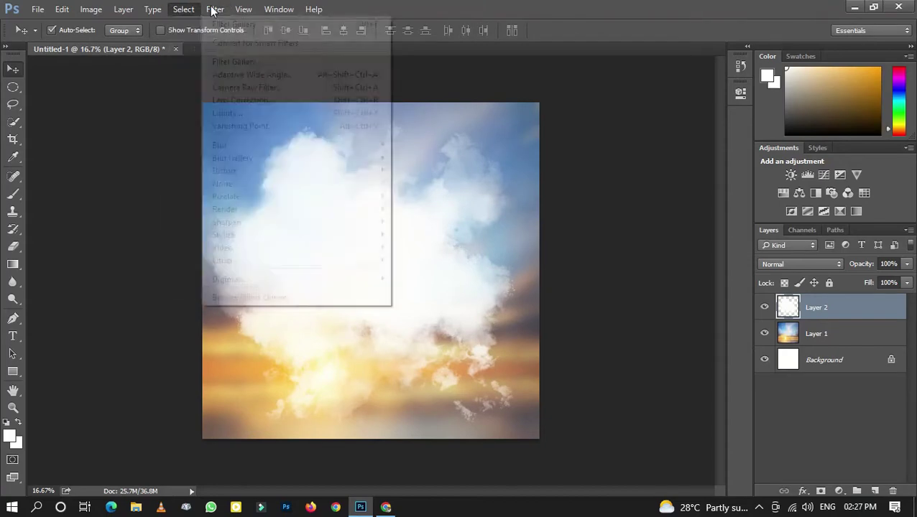
mouse_move(219, 145)
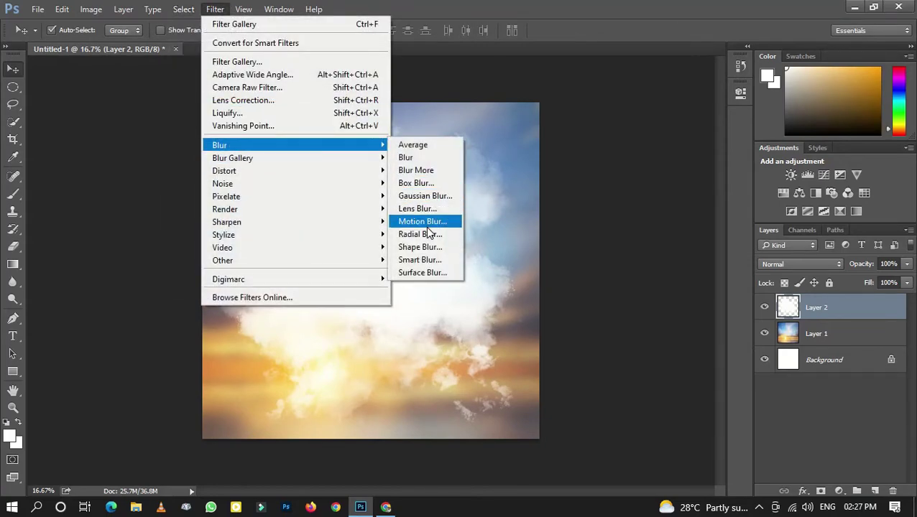
click(425, 197)
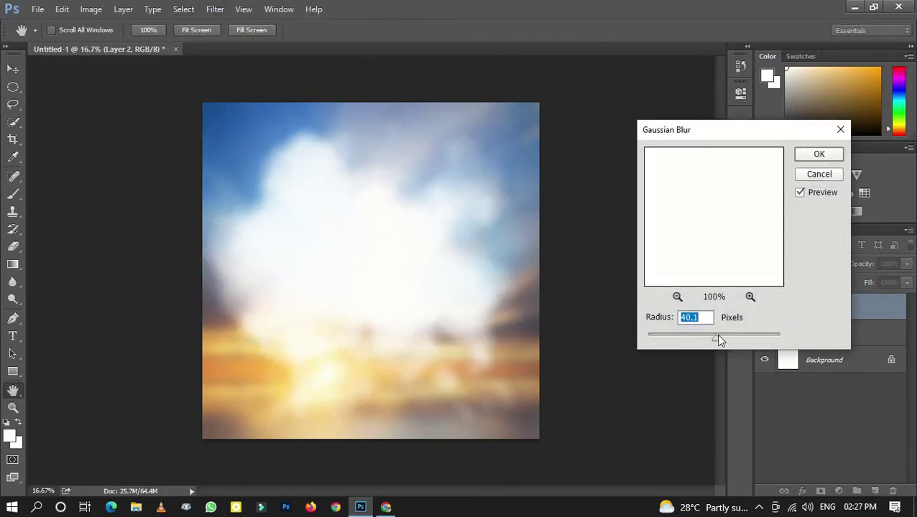
click(818, 153)
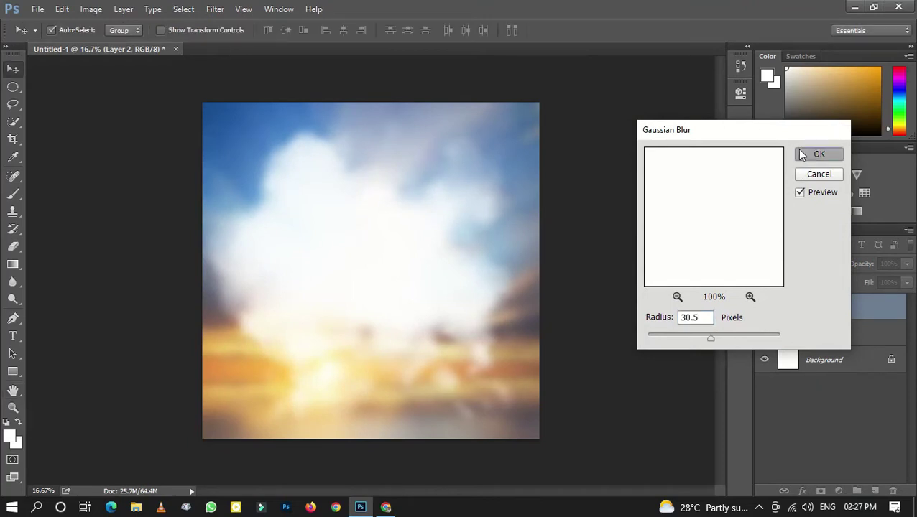
drag(887, 283, 892, 282)
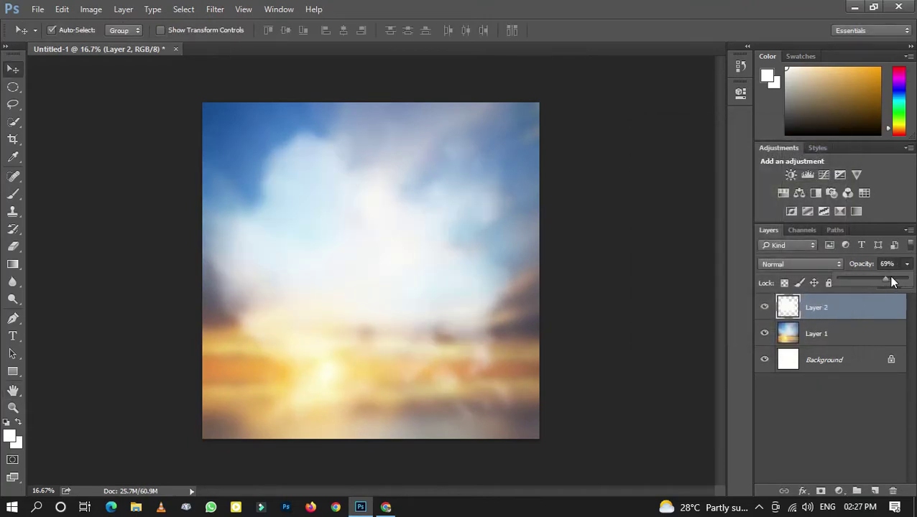
click(663, 334)
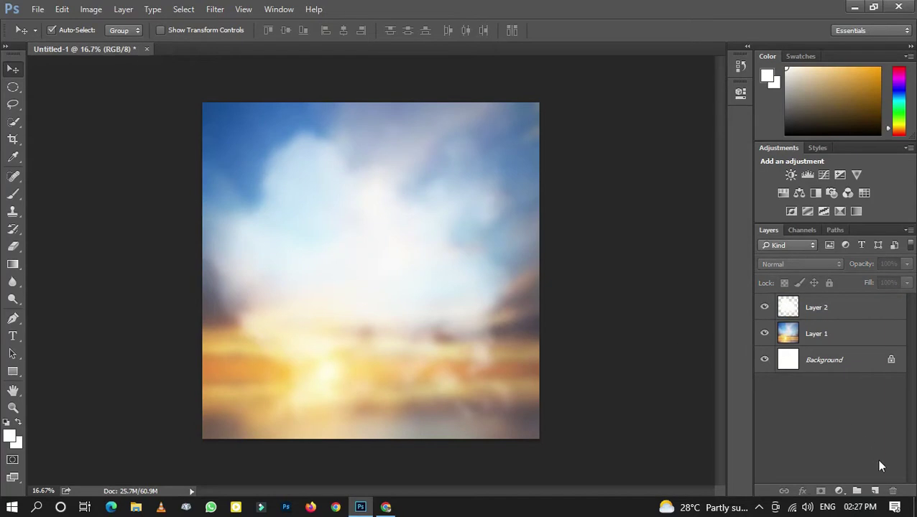
- Copy the colourful hand-painted frame image from Chrome's paint background results
click(383, 509)
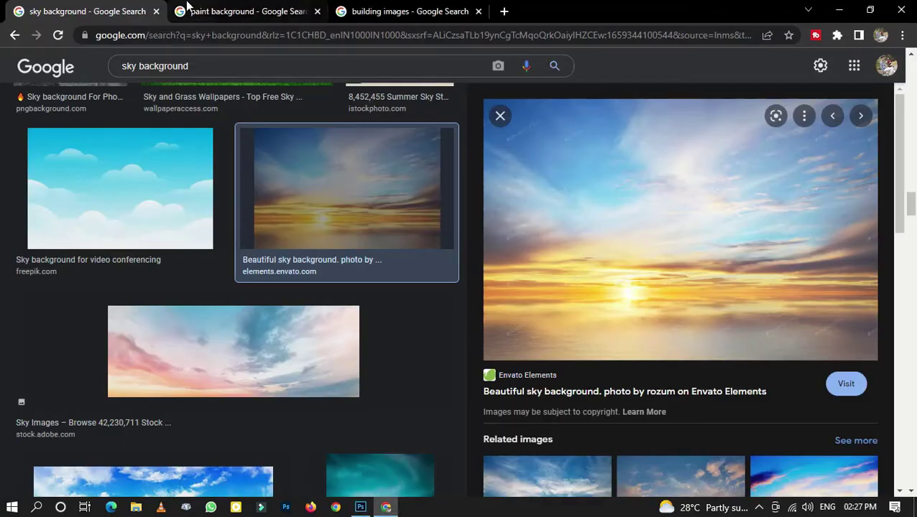
scroll(188, 246, down, 1)
scroll(165, 288, up, 4)
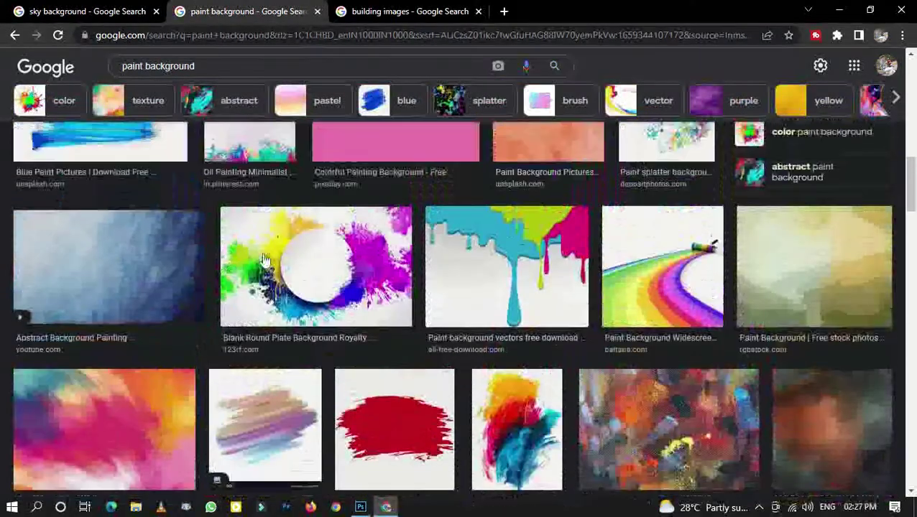
scroll(144, 336, down, 2)
scroll(293, 301, down, 3)
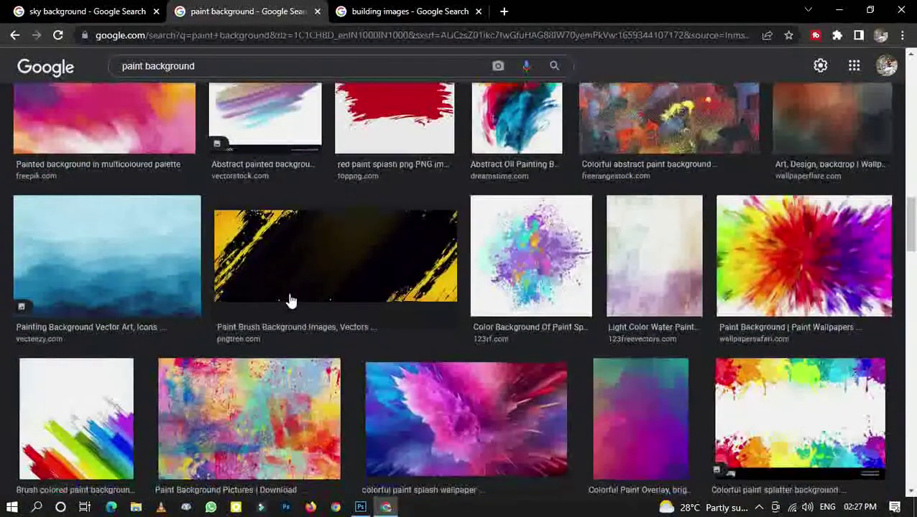
scroll(291, 300, down, 3)
scroll(291, 301, down, 2)
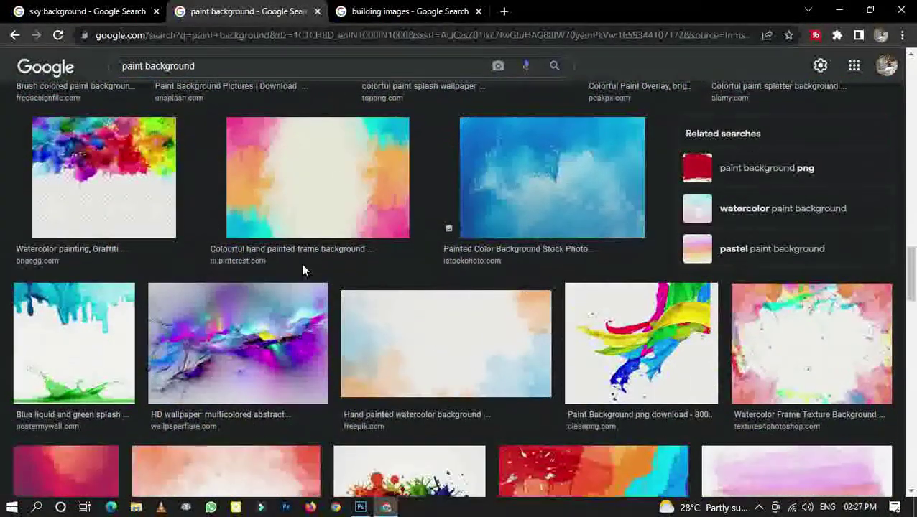
click(309, 226)
right_click(667, 185)
click(729, 333)
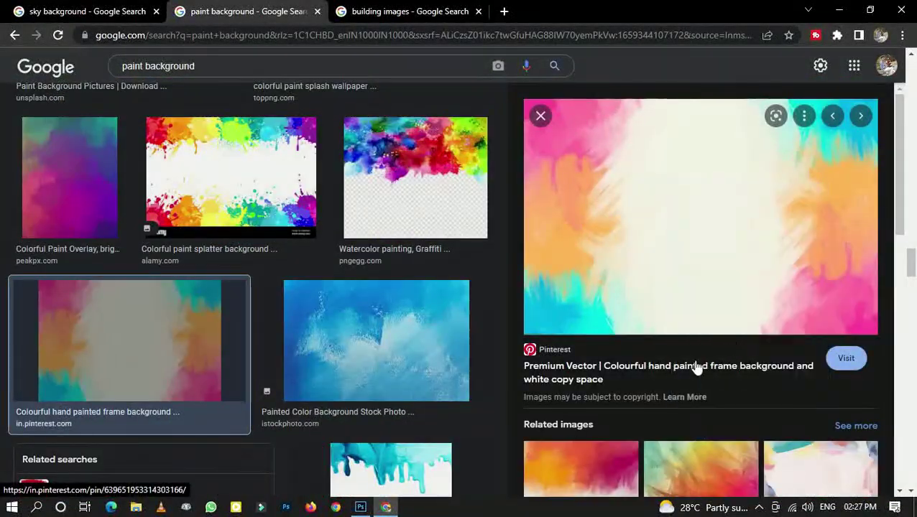
click(361, 507)
- Paste the paint image into the composite and stretch it over the whole canvas
key(ctrl+v)
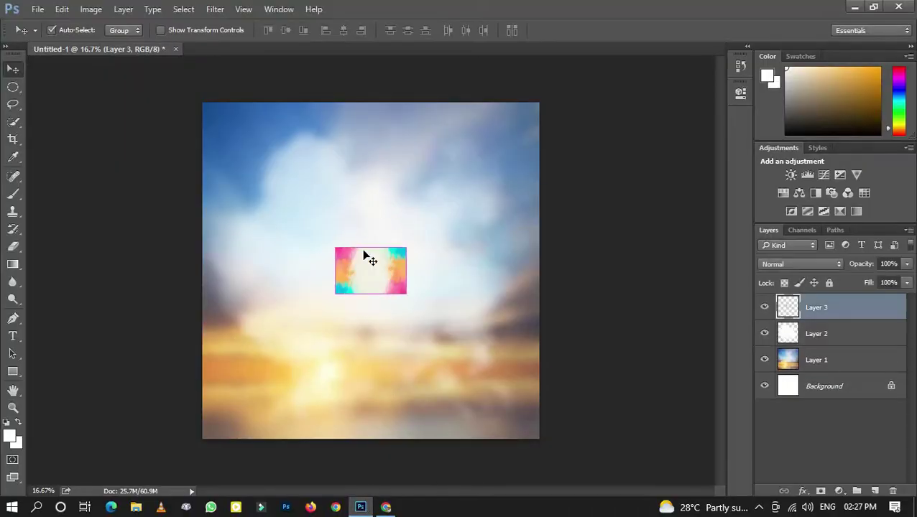
key(ctrl+t)
drag(401, 267, 269, 123)
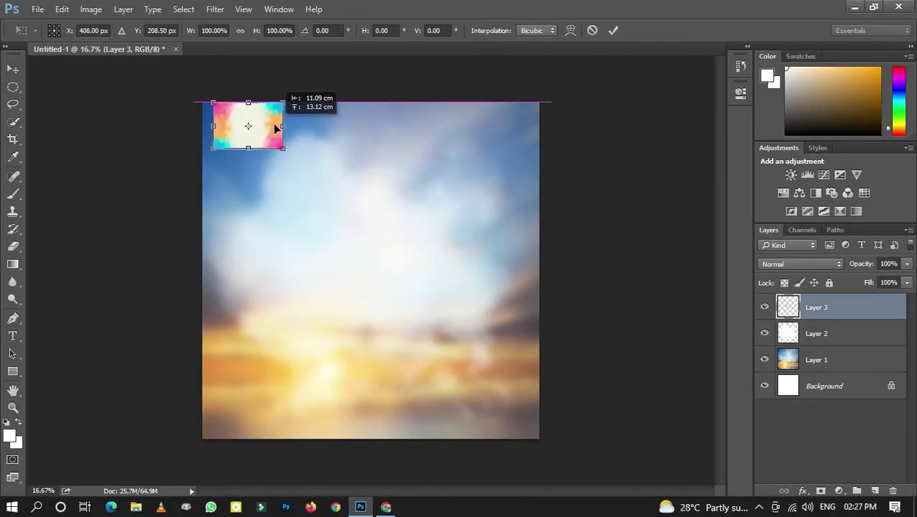
drag(280, 158, 543, 445)
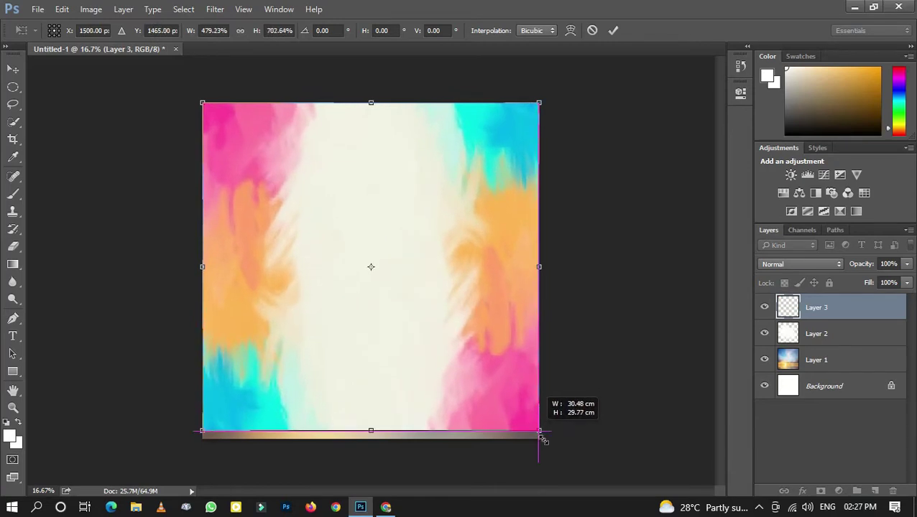
key(Return)
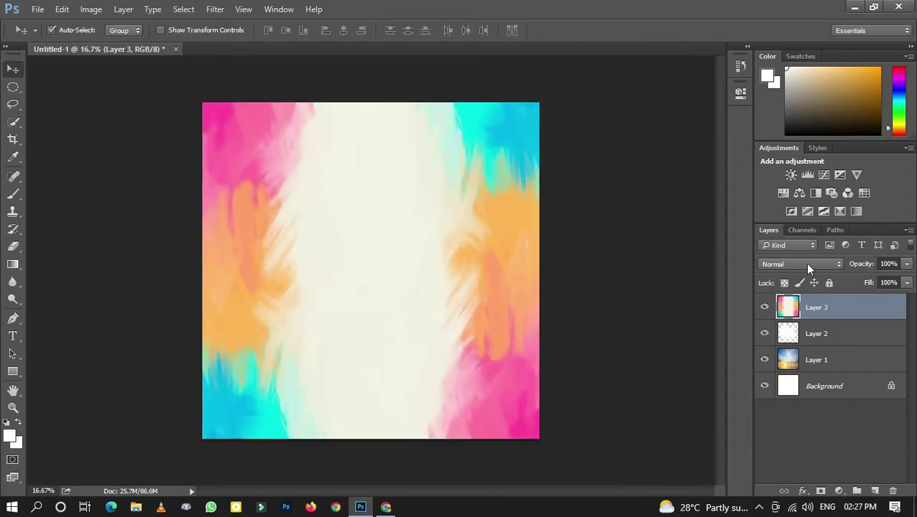
- Try Darken, Lighten, Screen, Hard Light and Linear Dodge on the paint layer, settling on Color Burn
click(808, 264)
click(762, 27)
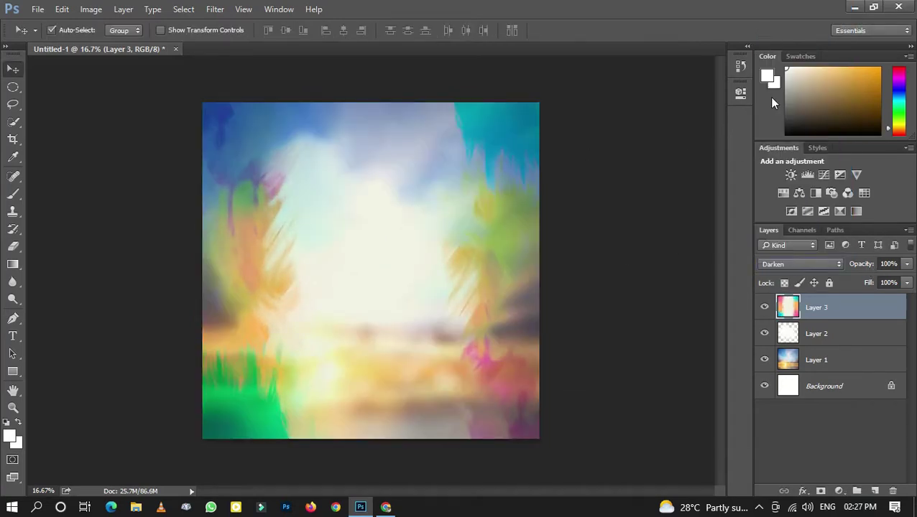
key(Down)
key(Down)
key(Down)
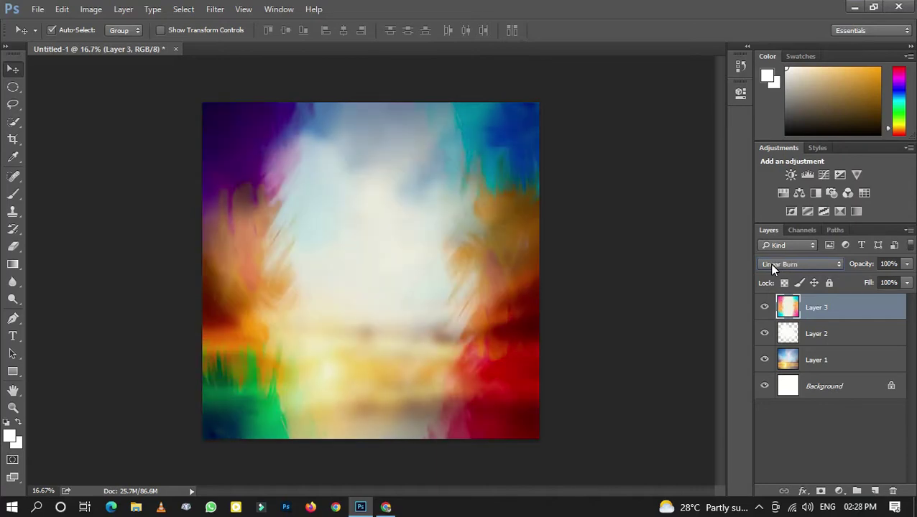
key(Down)
key(Down)
key(Down)
key(Up)
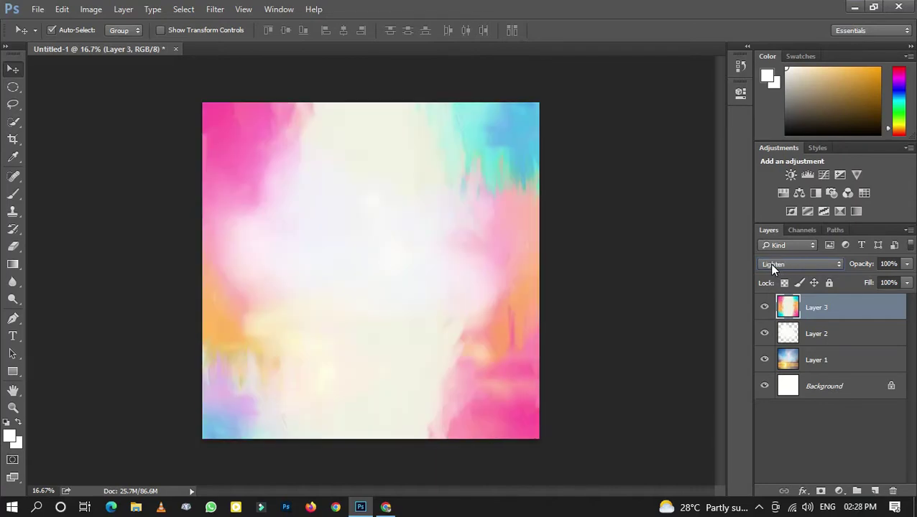
key(Up)
key(Down)
key(Down)
key(Down)
key(Down)
key(Down)
key(Down)
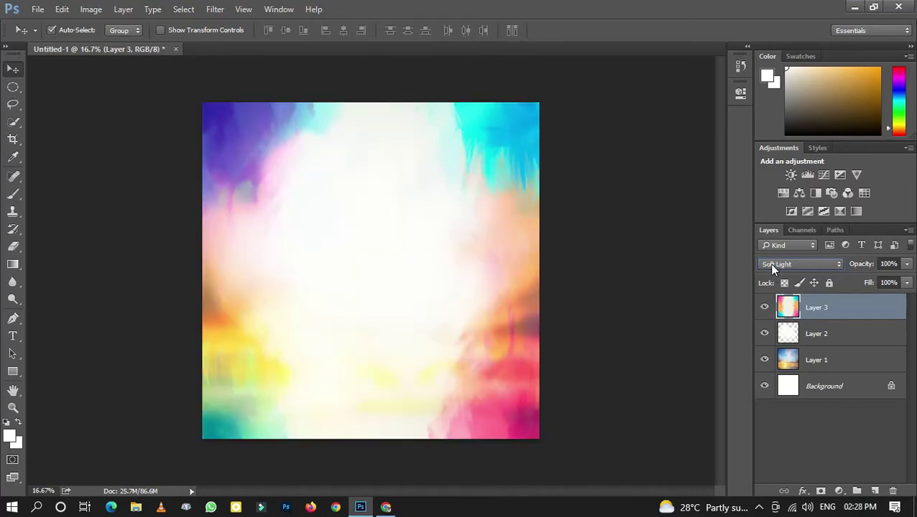
key(Down)
key(Down)
key(Down)
key(Down)
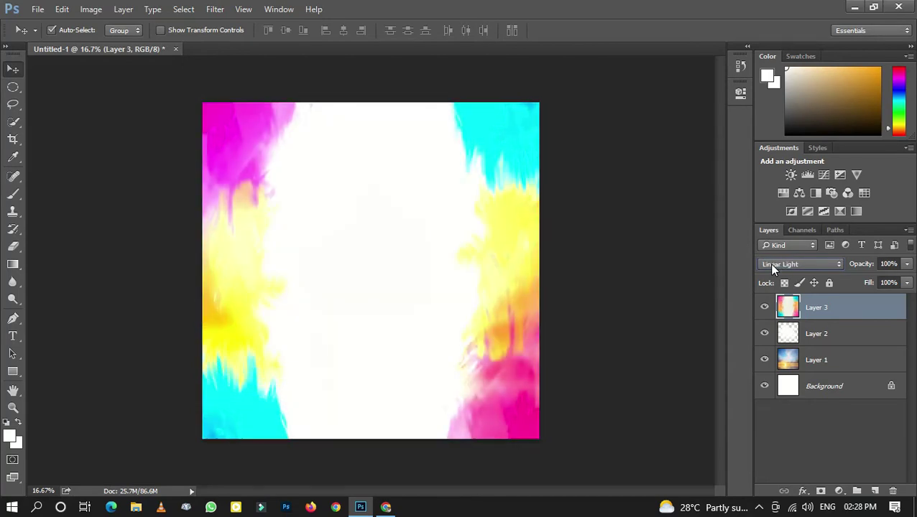
key(Up)
key(Up)
key(Up)
key(Up)
key(Up)
key(Up)
key(Up)
key(Up)
key(Up)
key(Up)
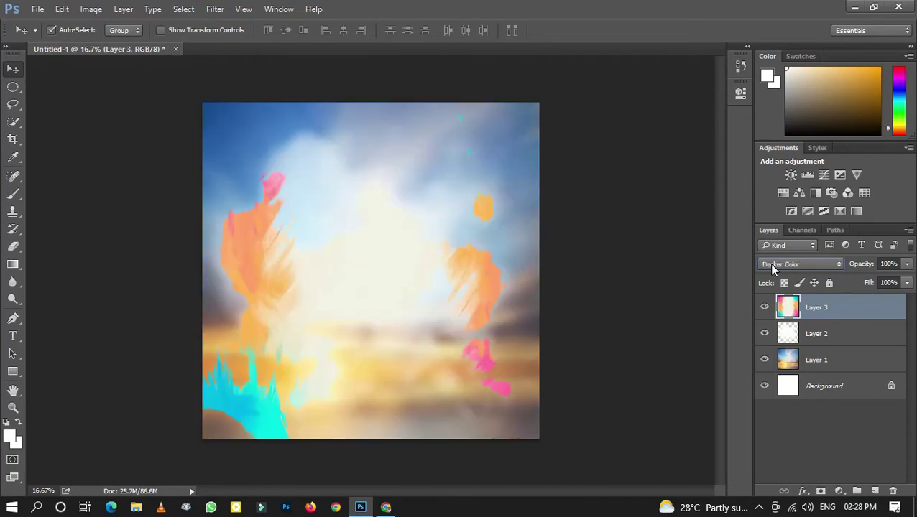
key(Up)
key(Up)
key(Up)
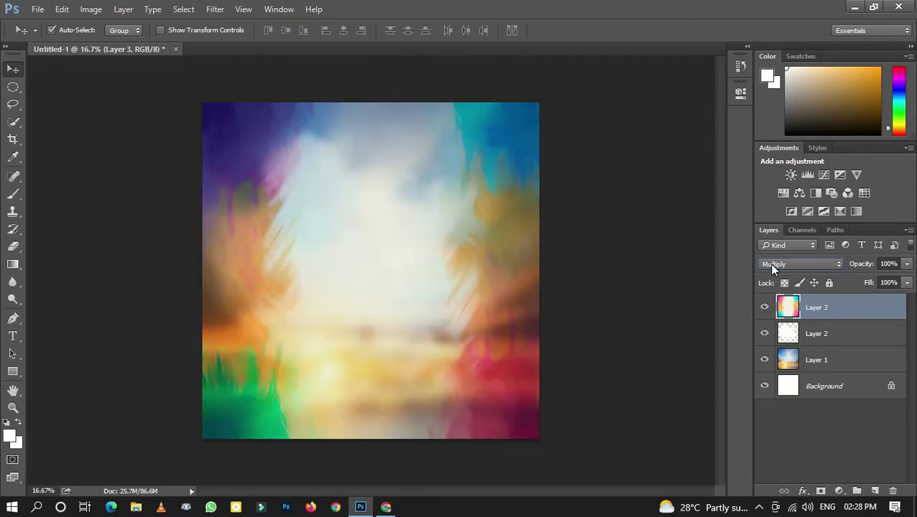
key(Down)
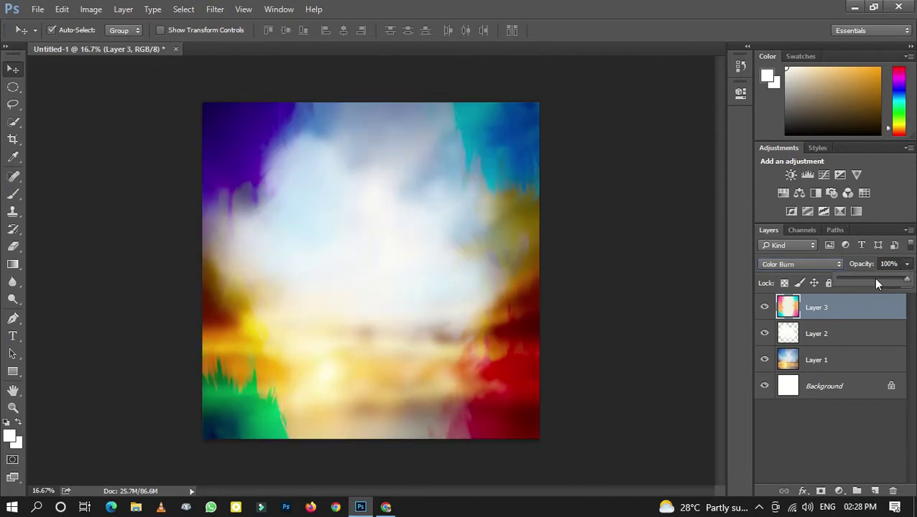
key(Down)
- Soften the paint layer (Layer 3) with a 30.5-pixel Gaussian Blur
click(821, 406)
click(843, 311)
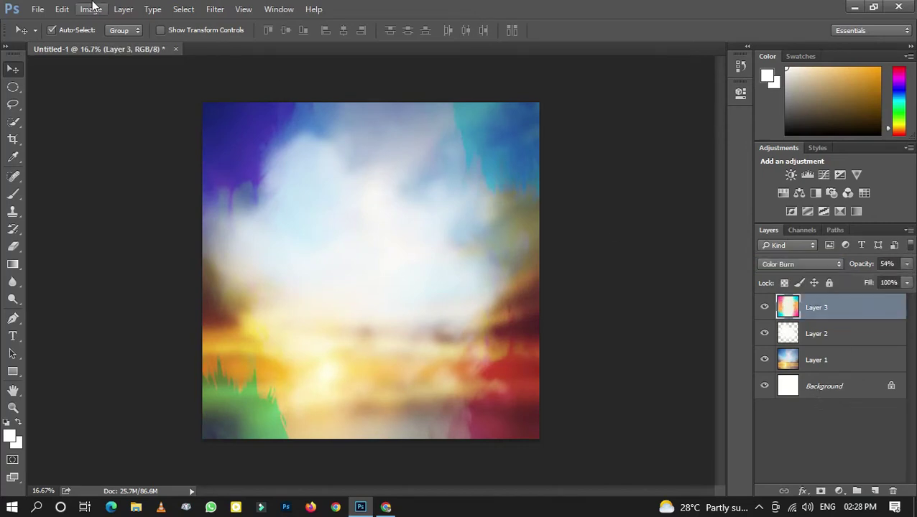
click(215, 9)
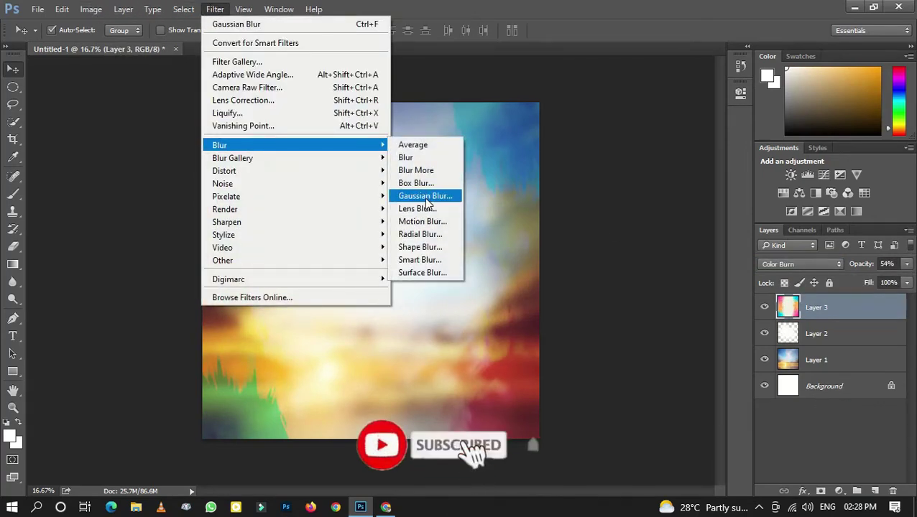
click(426, 196)
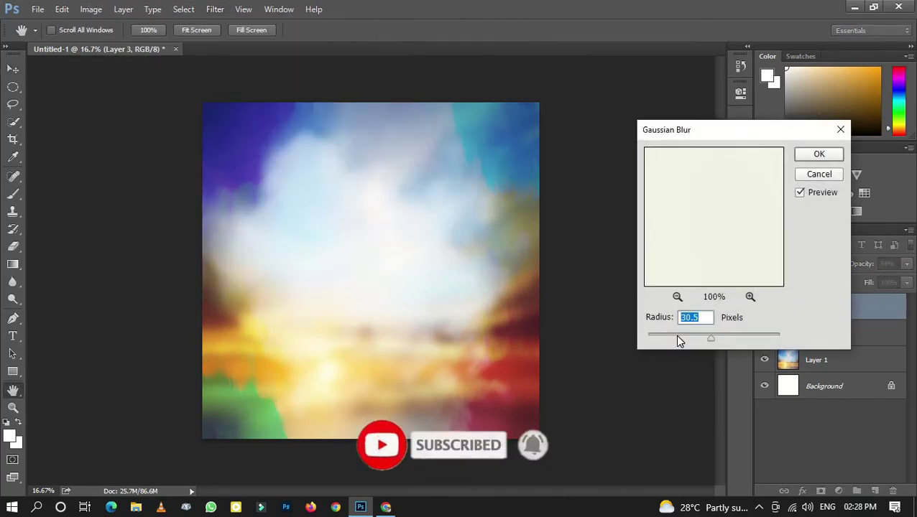
click(816, 156)
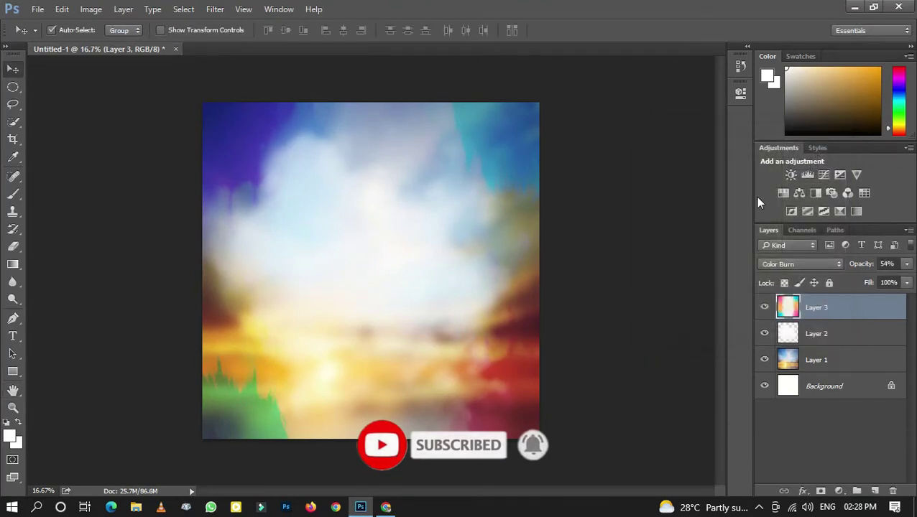
click(794, 440)
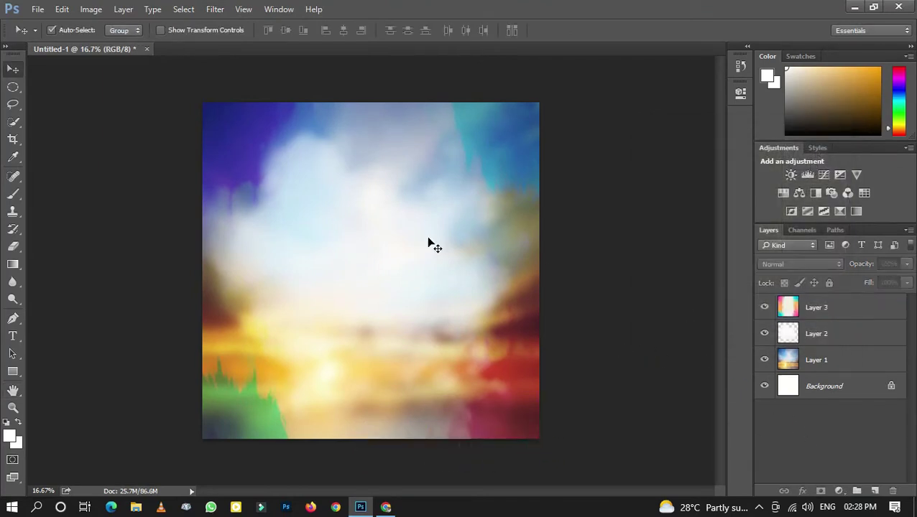
key(ctrl+plus)
key(ctrl+minus)
- Copy the city skyline at sunset image, paste it into the composite, then delete the undersized paste
click(386, 506)
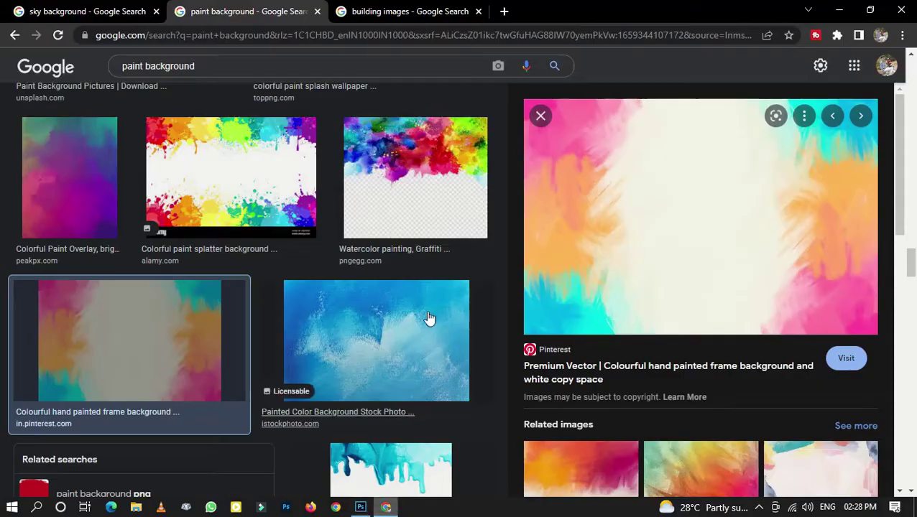
click(409, 10)
scroll(344, 280, down, 4)
scroll(222, 279, up, 4)
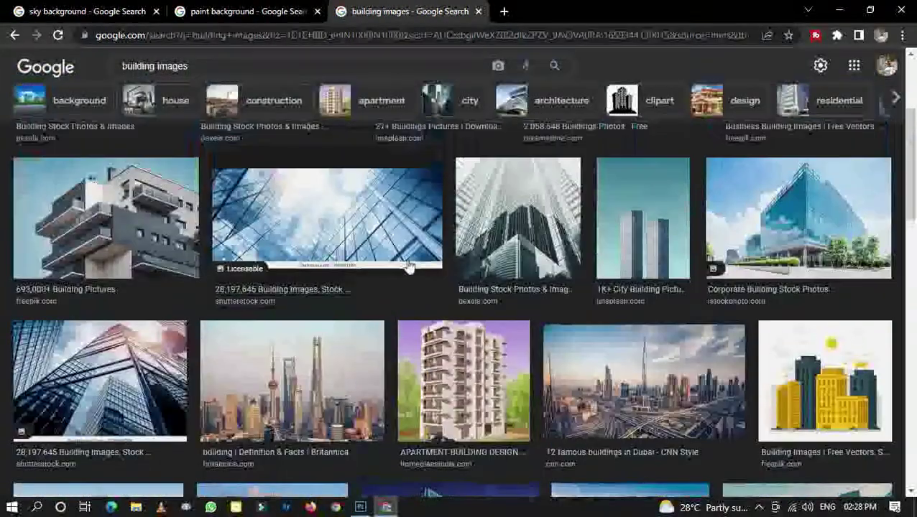
click(101, 269)
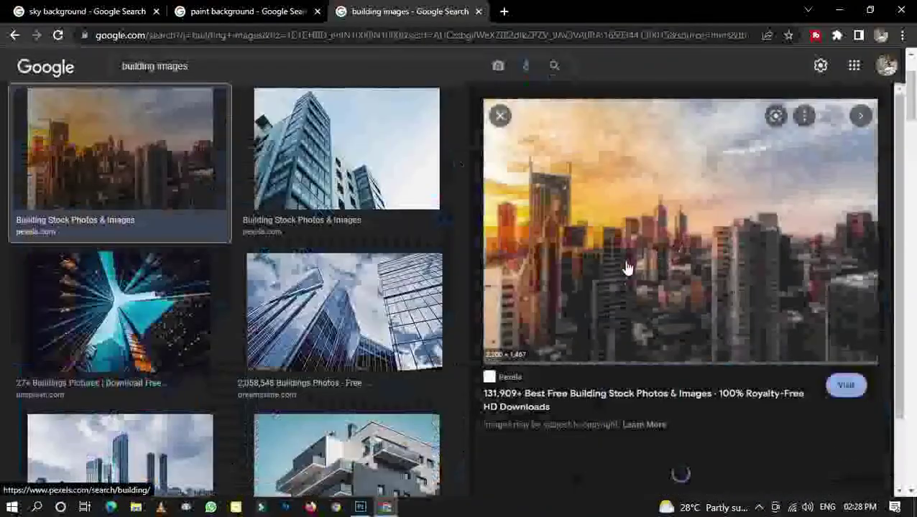
right_click(655, 205)
click(694, 343)
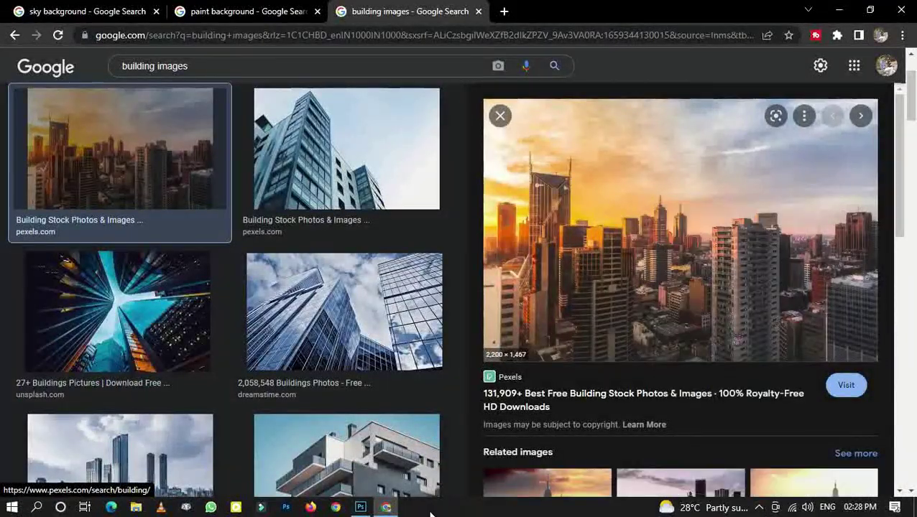
click(361, 507)
key(ctrl+v)
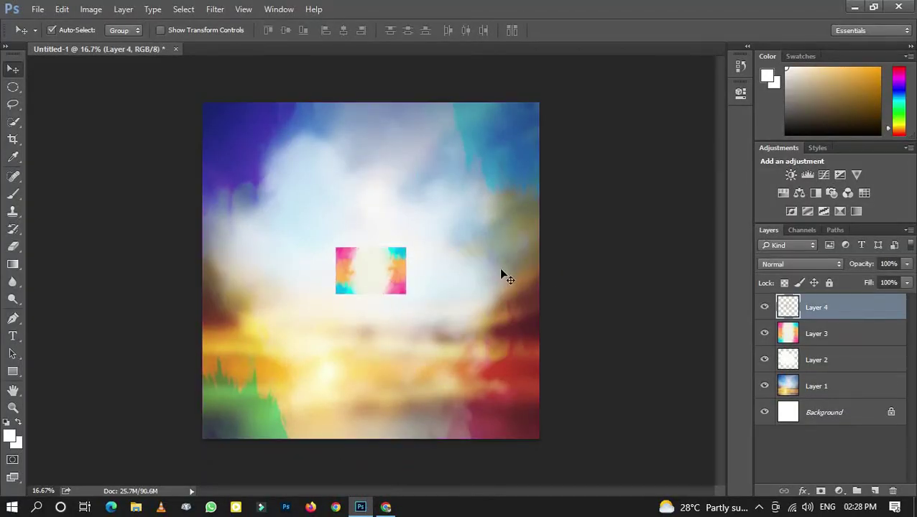
key(Delete)
- Open the skyline's Pexels source page in a new tab, then bring up Photoshop's Open dialog
click(386, 507)
drag(614, 305, 623, 312)
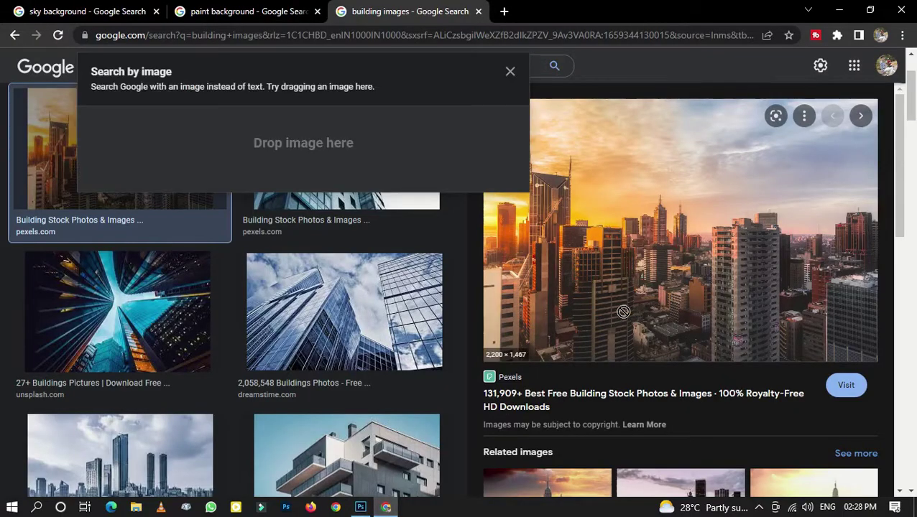
drag(642, 272, 640, 191)
right_click(640, 191)
click(636, 230)
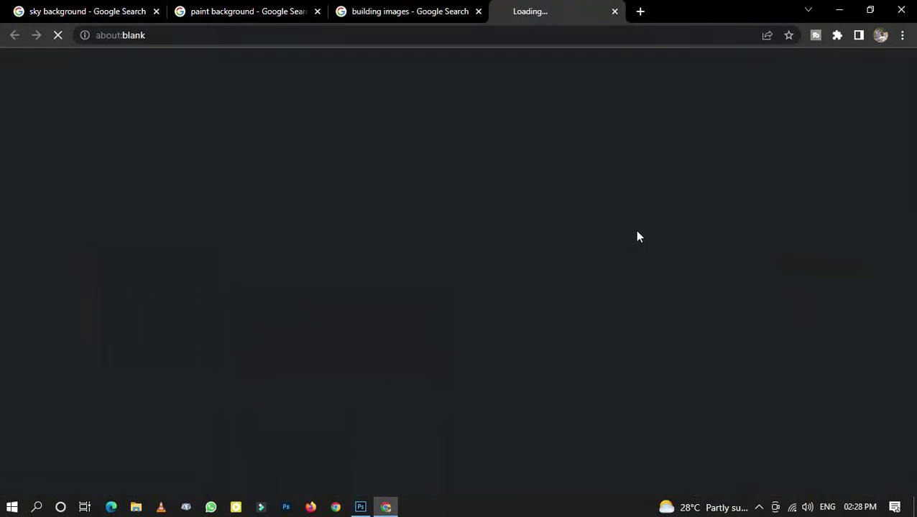
click(435, 8)
click(564, 13)
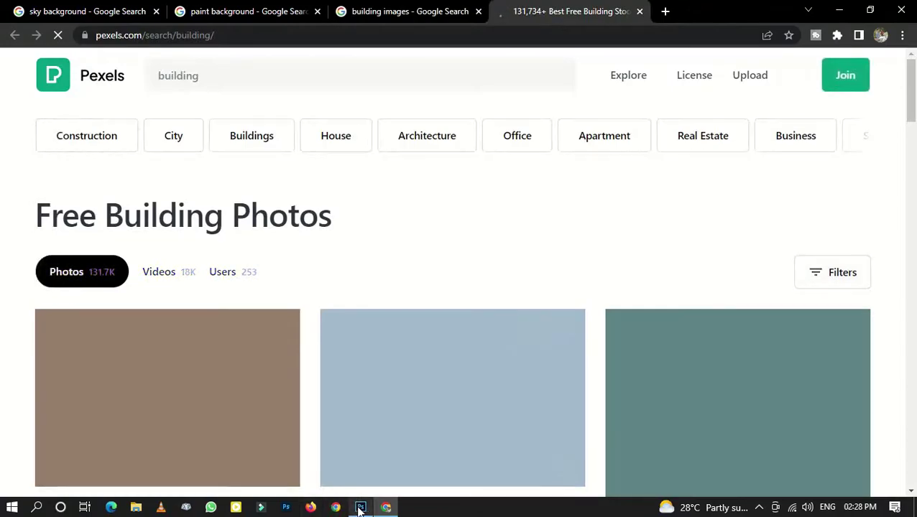
click(360, 506)
key(ctrl+o)
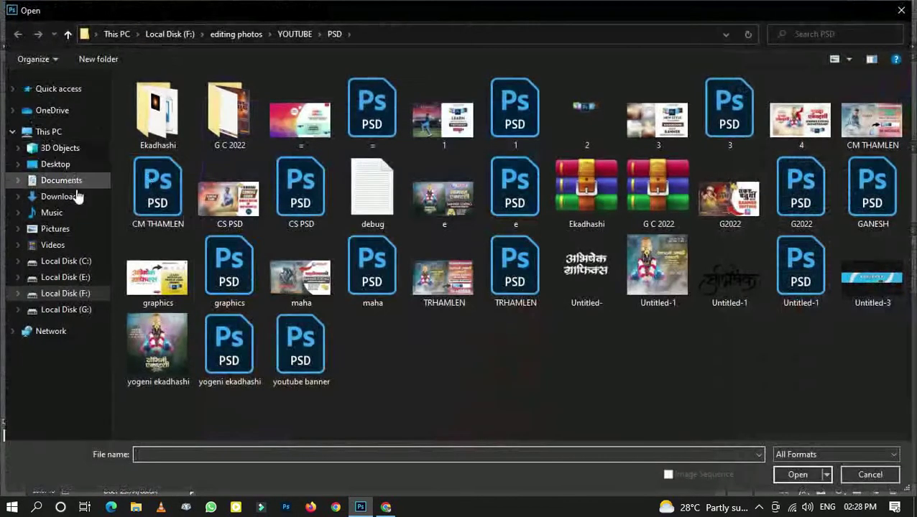
- Open the downloaded skyline photo and drag it into Untitled-1 as a new layer
click(72, 196)
scroll(338, 248, down, 2)
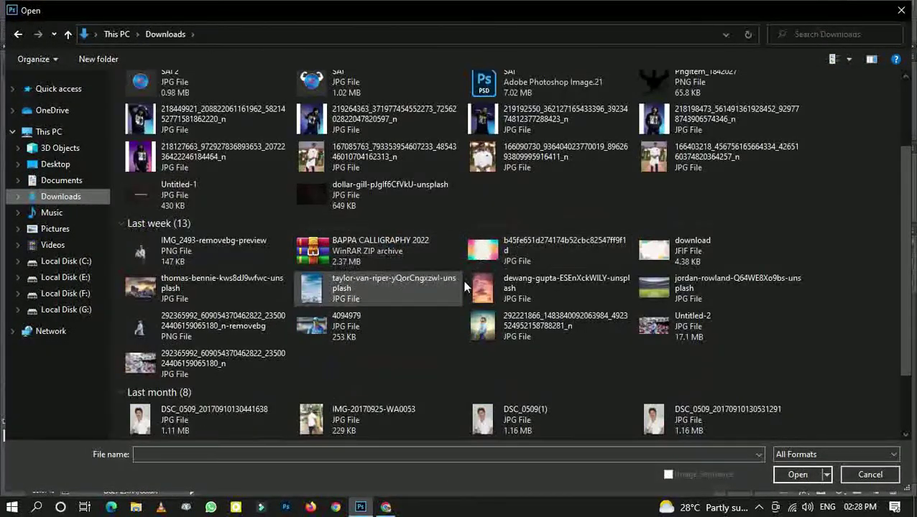
double_click(176, 294)
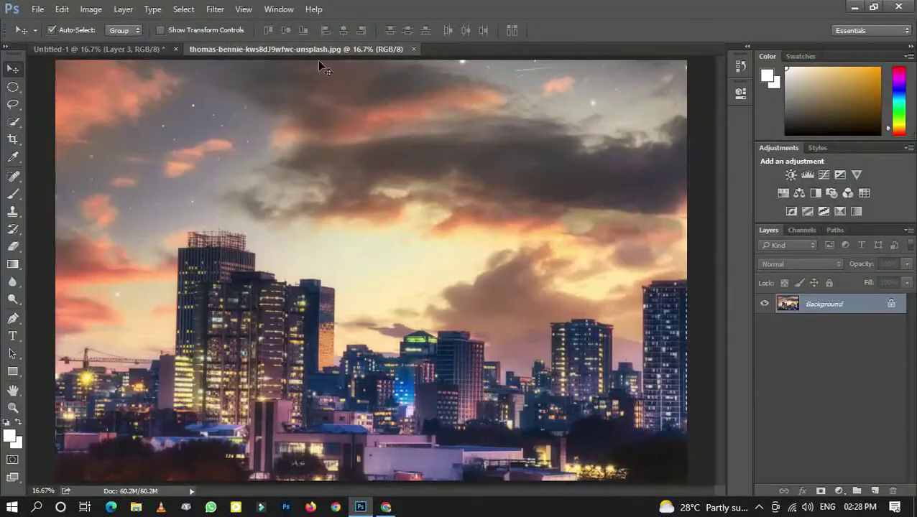
drag(317, 57, 585, 54)
drag(501, 210, 426, 159)
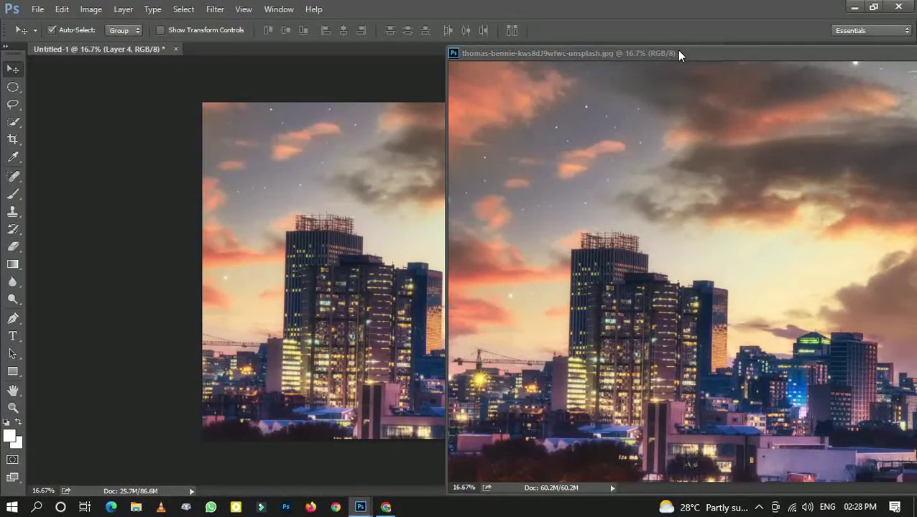
drag(680, 51, 668, 109)
click(652, 109)
- Scale the skyline layer to about 52% and align it with the canvas top
key(ctrl+t)
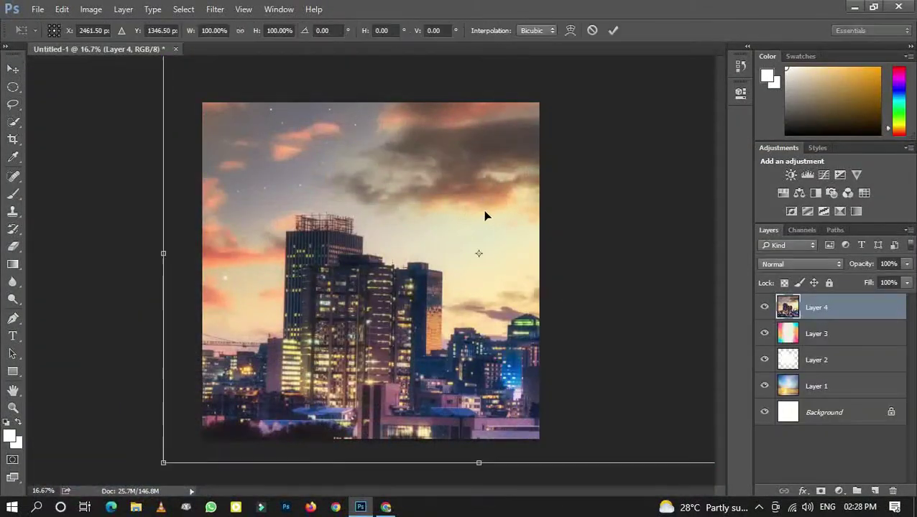
drag(485, 215, 462, 258)
mouse_move(662, 126)
mouse_down()
mouse_move(480, 259)
mouse_move(507, 153)
mouse_up()
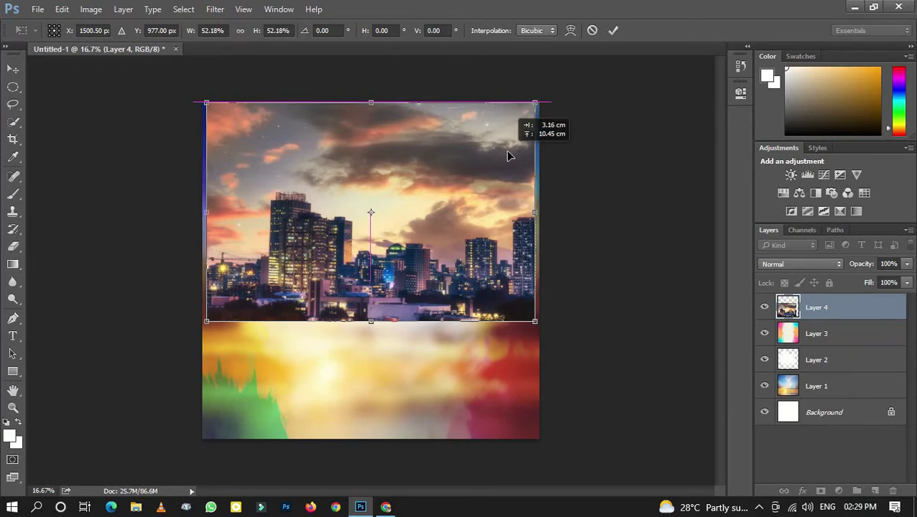
key(Return)
mouse_move(524, 153)
mouse_down()
mouse_move(471, 177)
mouse_move(480, 189)
mouse_up()
- Set the skyline layer's blend mode to Overlay and nudge it slightly left
click(799, 264)
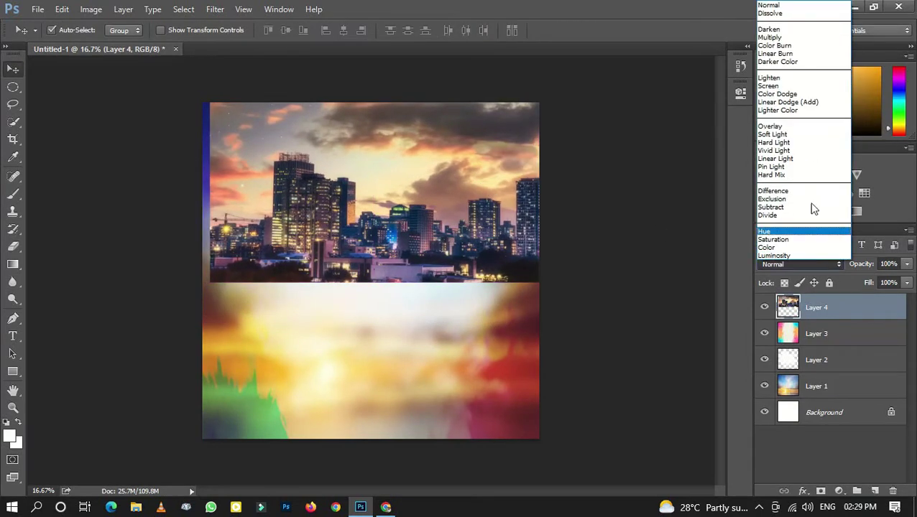
click(775, 33)
key(Down)
key(Down)
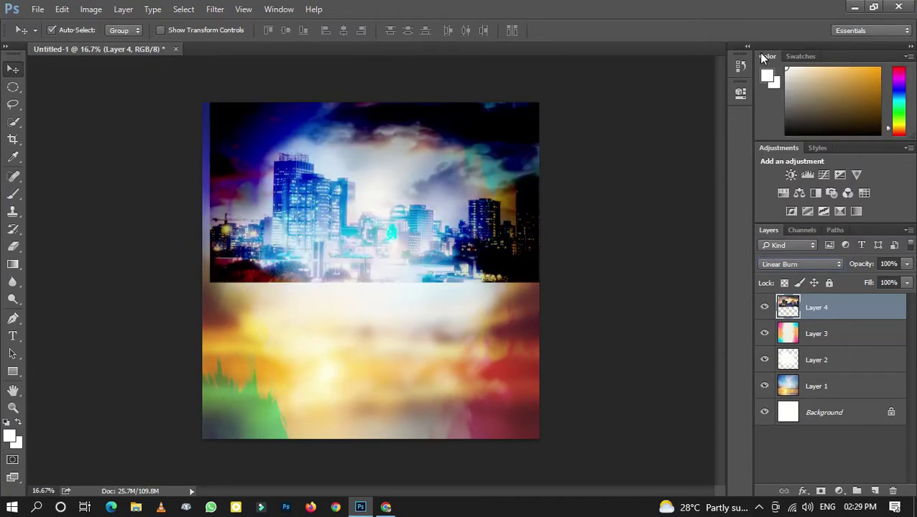
key(Down)
key(Down)
key(Down)
key(Down)
key(Down)
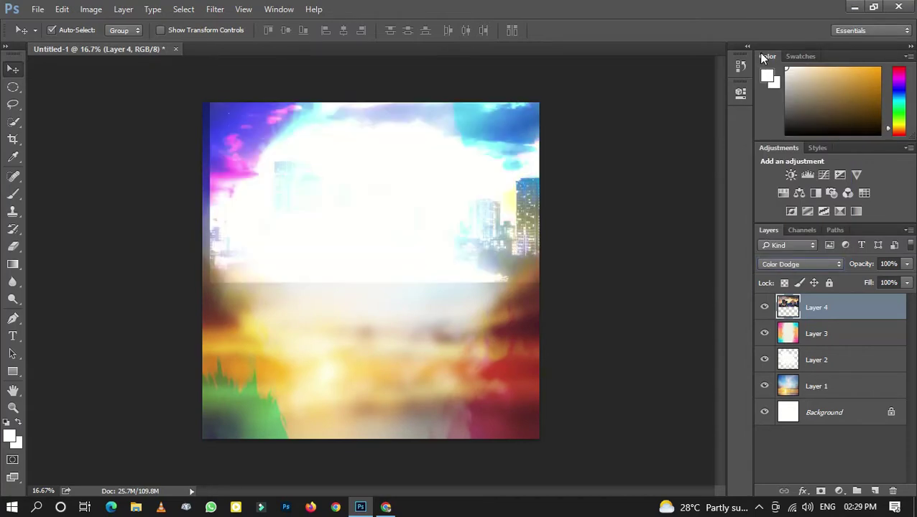
key(Up)
key(Down)
key(Down)
key(Down)
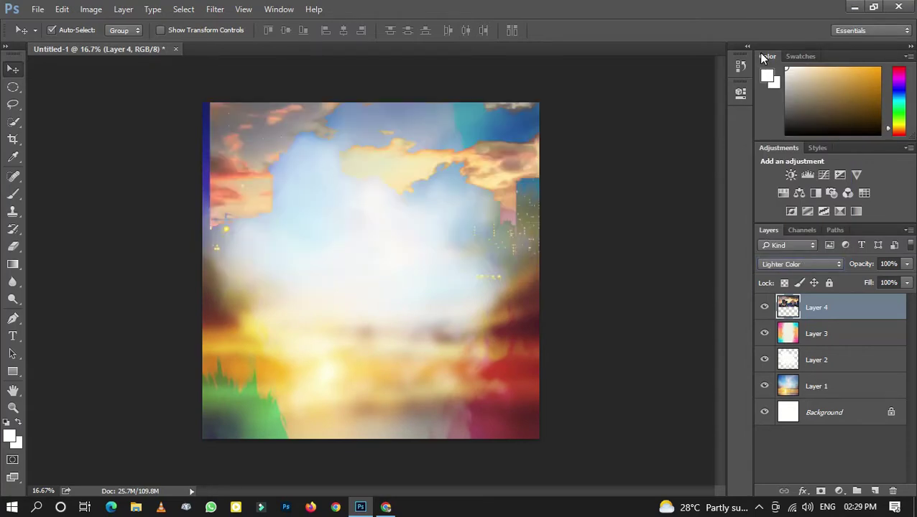
key(Down)
key(Down)
key(Up)
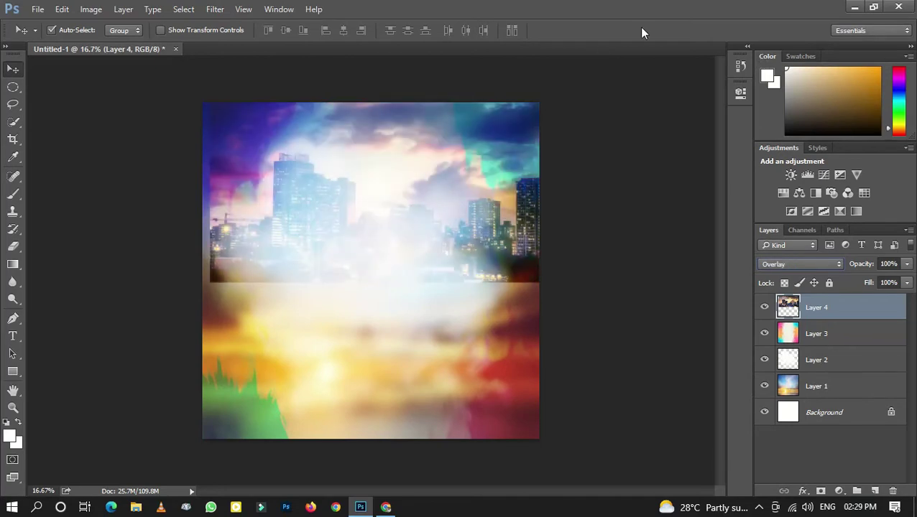
drag(474, 203, 470, 203)
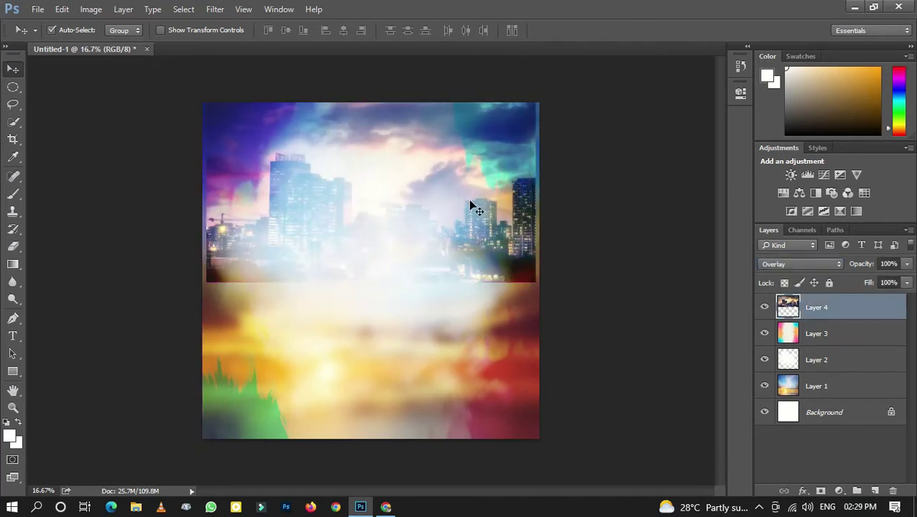
- Add a layer mask to the skyline and erase its right, left and top edges
click(823, 492)
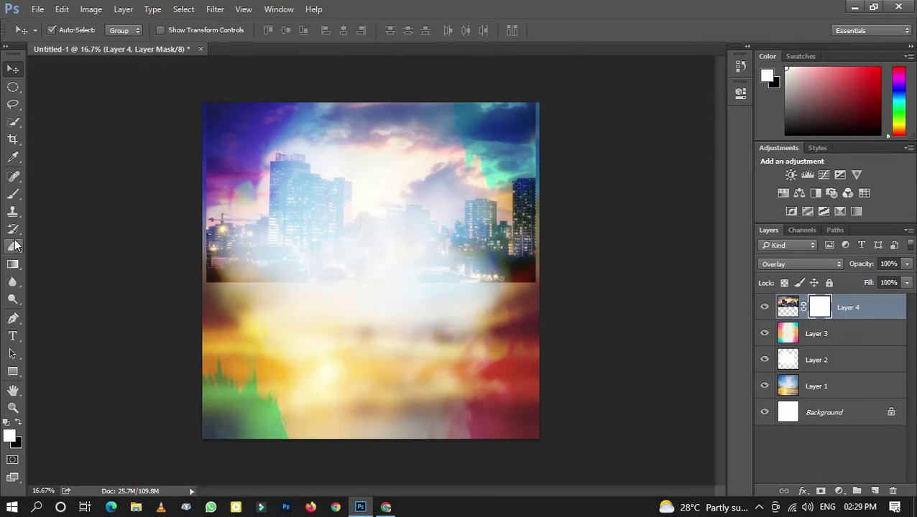
click(13, 245)
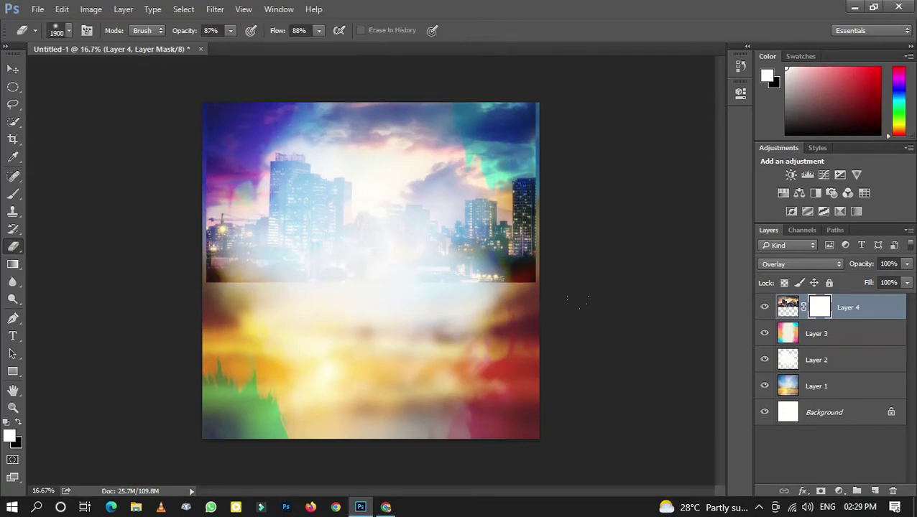
drag(577, 302, 595, 304)
drag(295, 357, 245, 133)
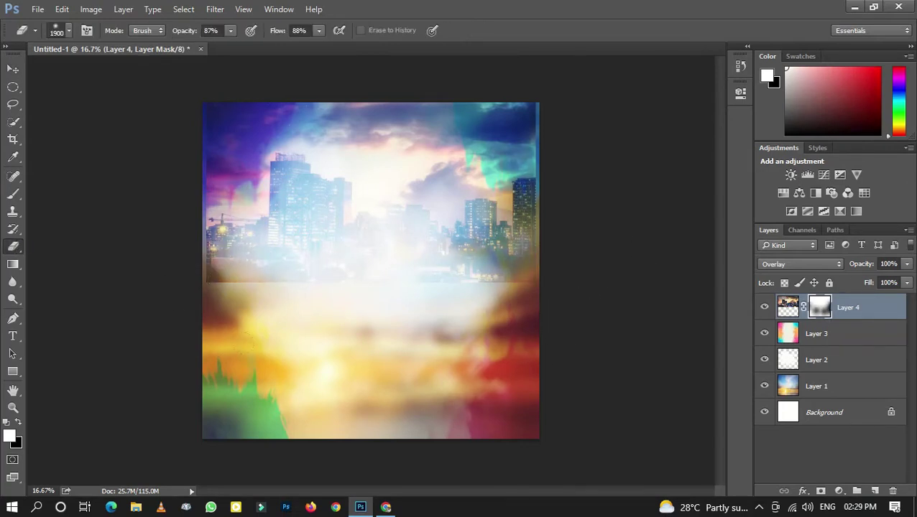
drag(394, 124, 635, 155)
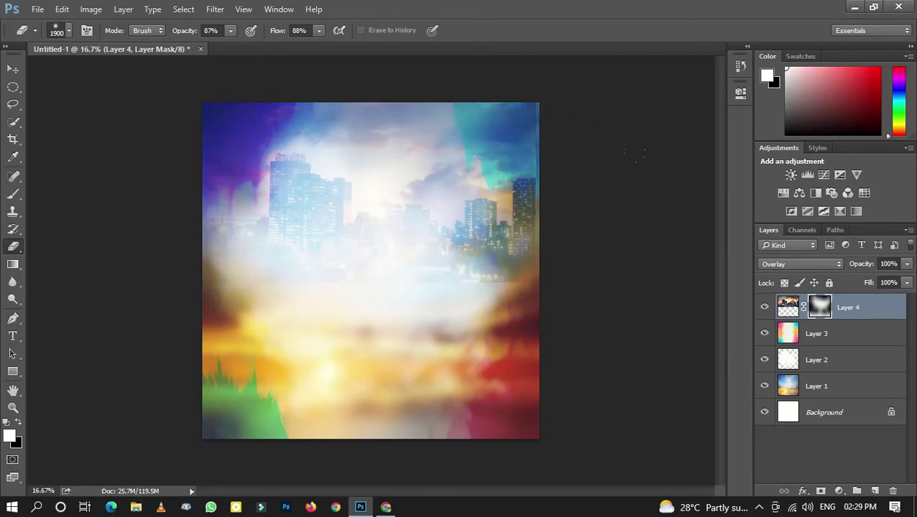
- Enlarge the skyline to about 112%, reposition it, and lower its opacity to 50%
click(13, 74)
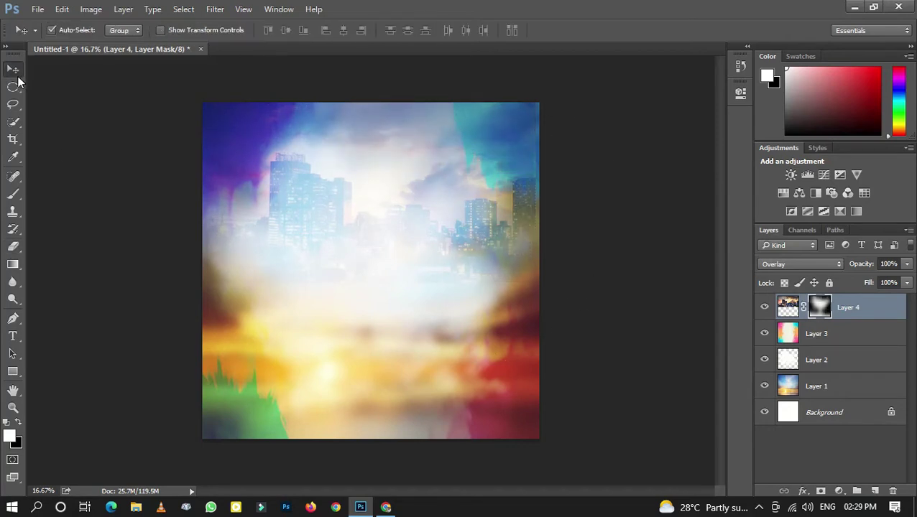
key(ctrl+t)
drag(429, 232, 429, 215)
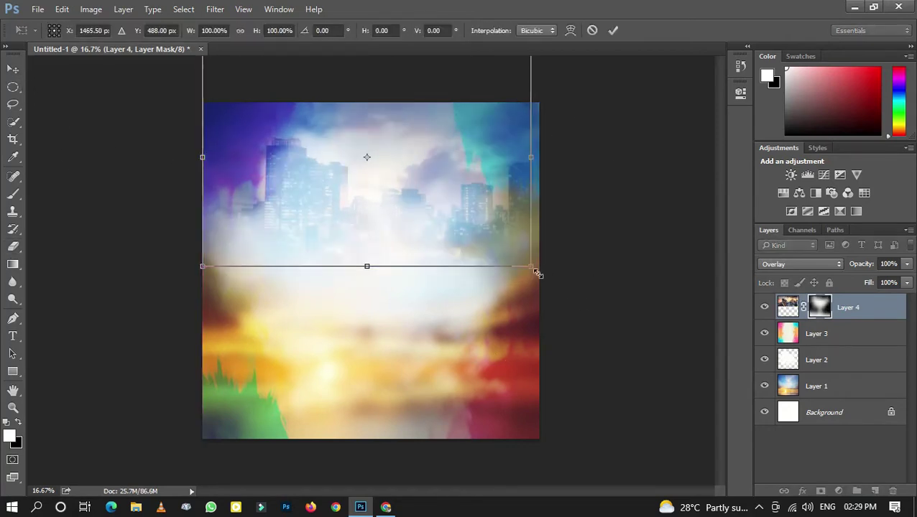
drag(537, 274, 558, 290)
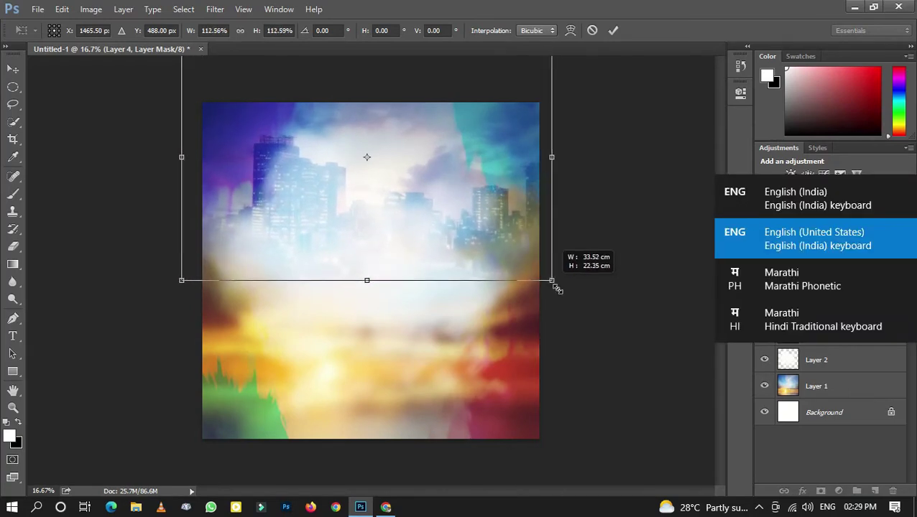
key(Return)
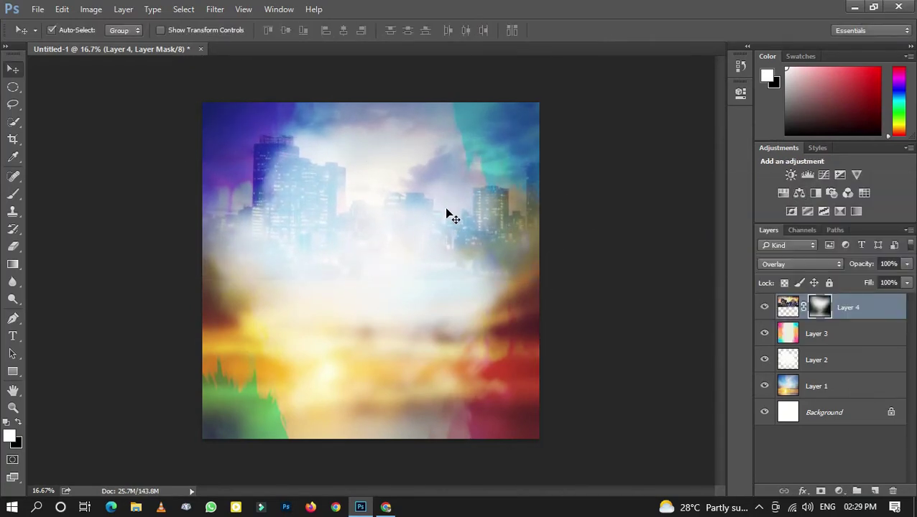
drag(446, 213, 456, 212)
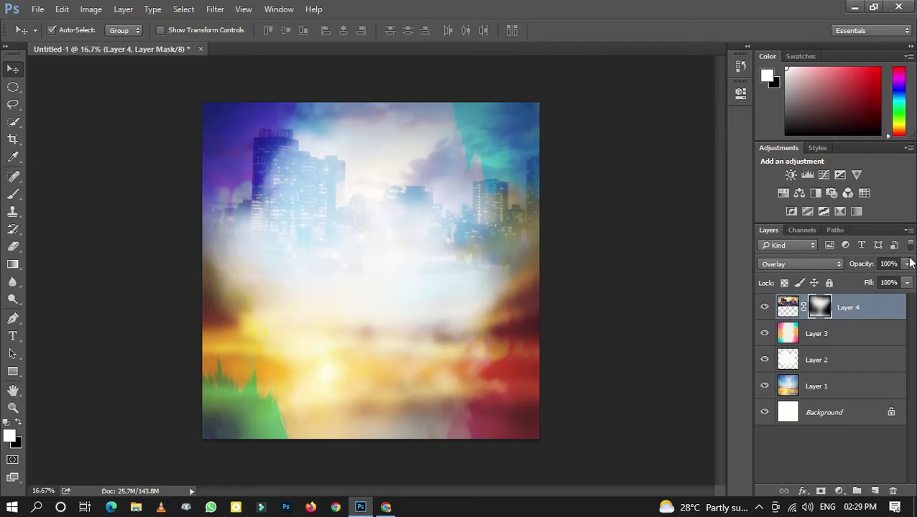
drag(888, 278, 881, 284)
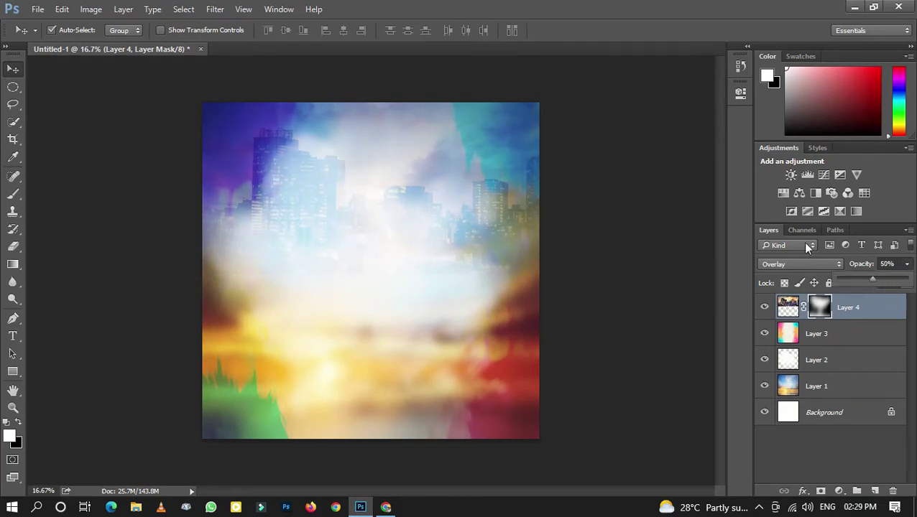
- Apply a Gaussian Blur to the skyline layer (Layer 4)
click(215, 8)
mouse_move(219, 145)
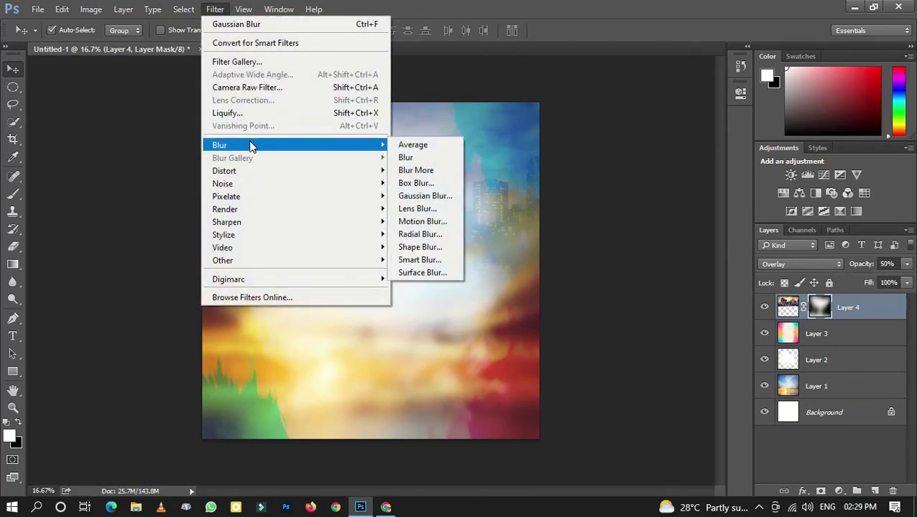
click(433, 202)
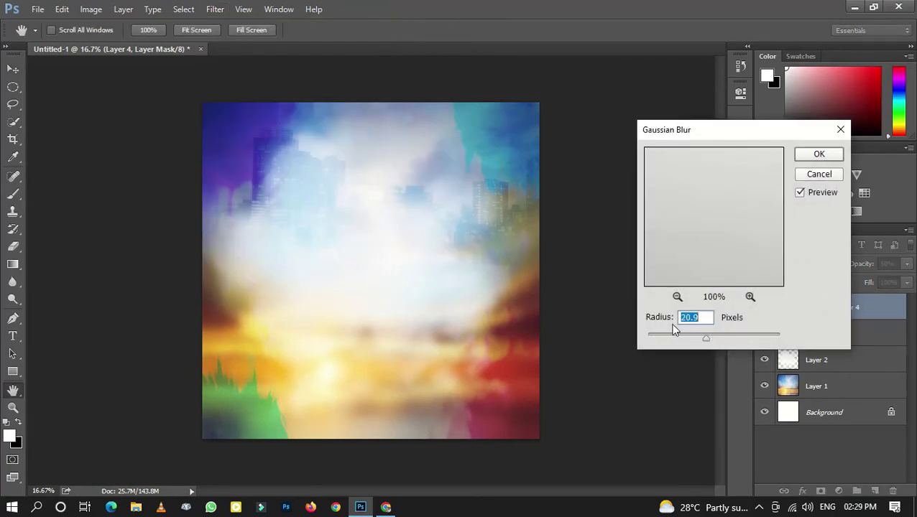
click(838, 130)
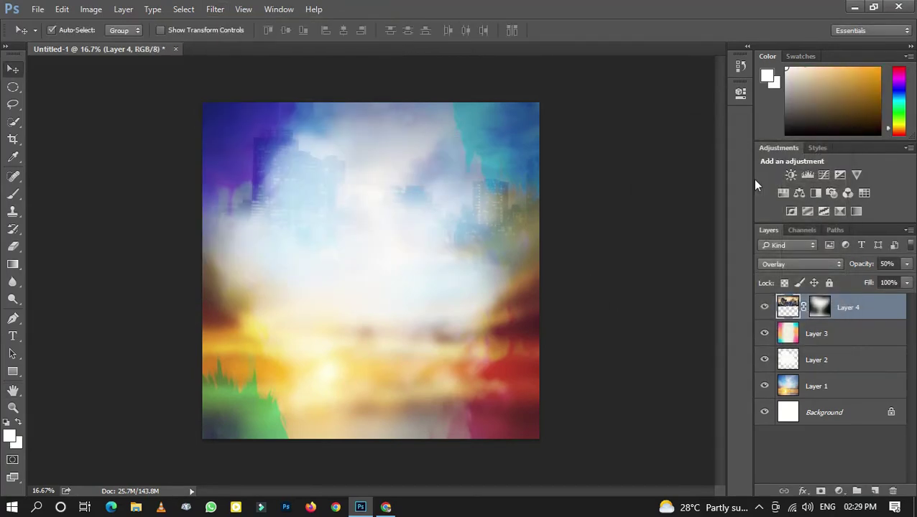
click(216, 9)
mouse_move(219, 145)
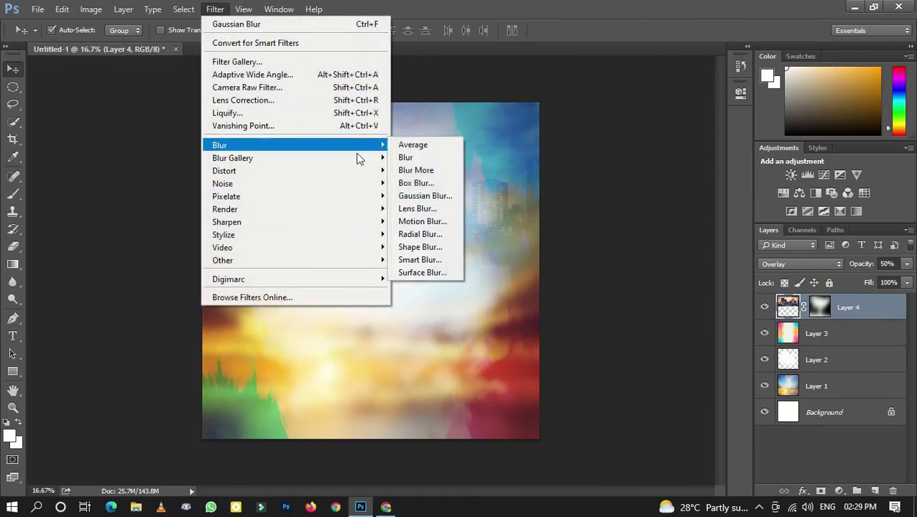
click(425, 197)
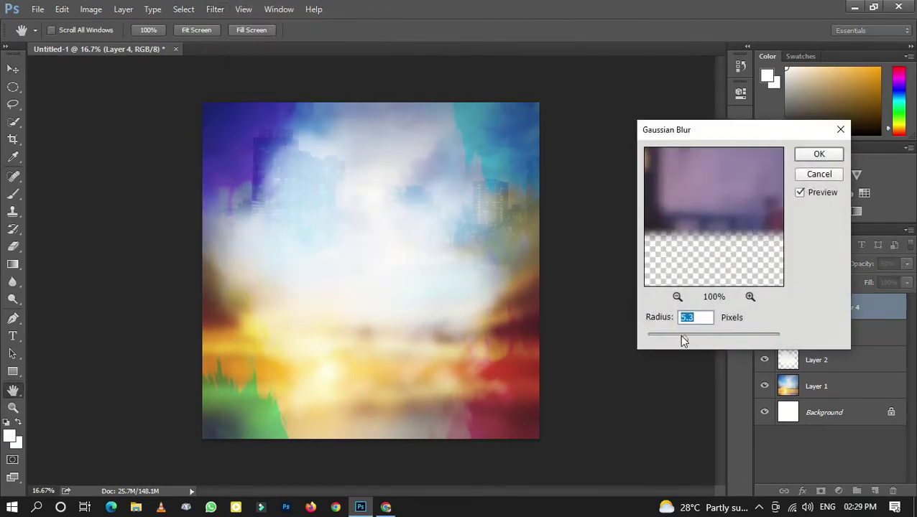
click(819, 155)
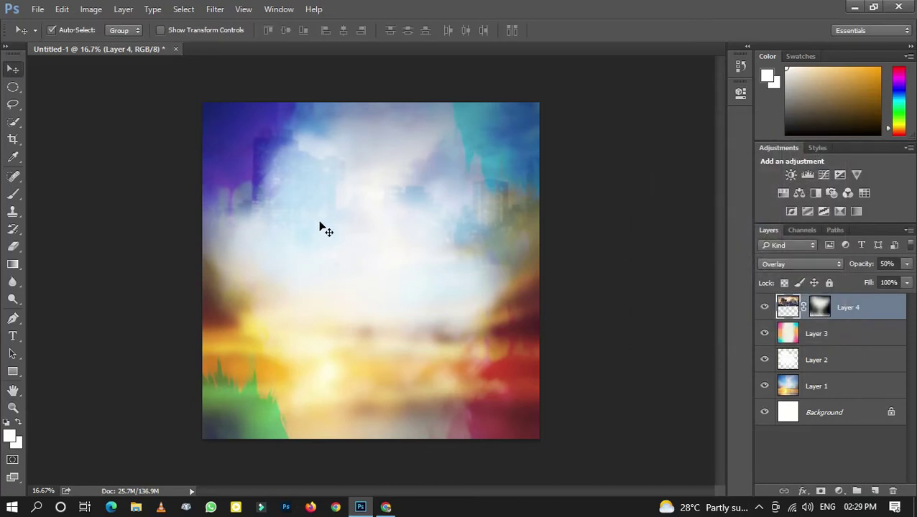
key(ctrl+plus)
key(ctrl+plus)
- Add a new Layer 5 and paint soft white cloud strokes across the upper-left canvas
key(ctrl+minus)
key(ctrl+minus)
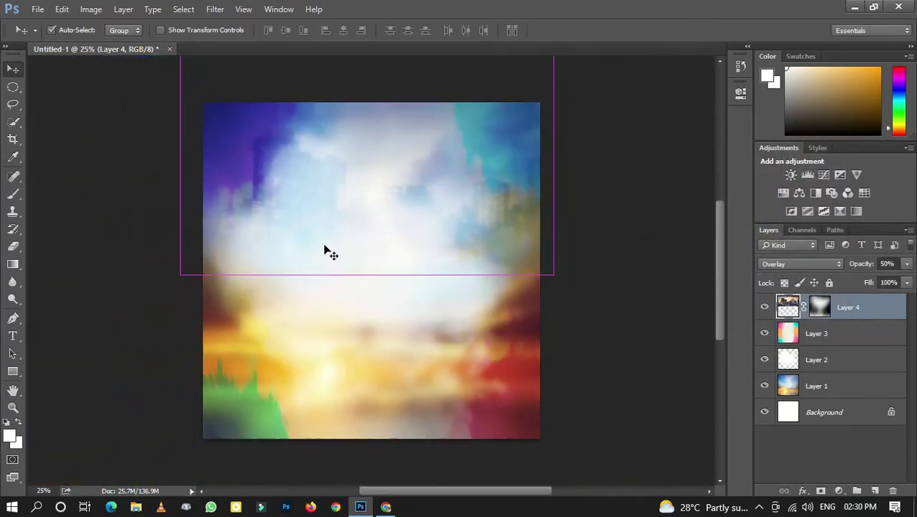
click(822, 434)
click(875, 491)
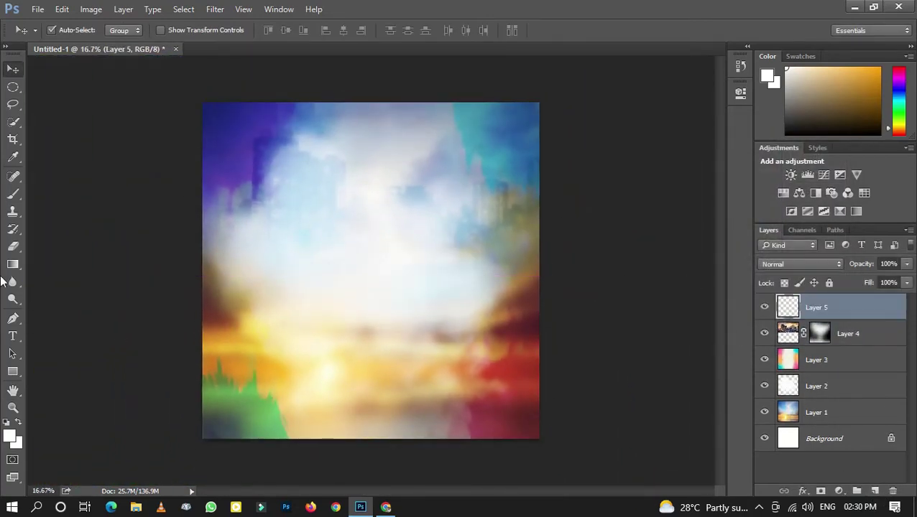
click(13, 251)
click(18, 198)
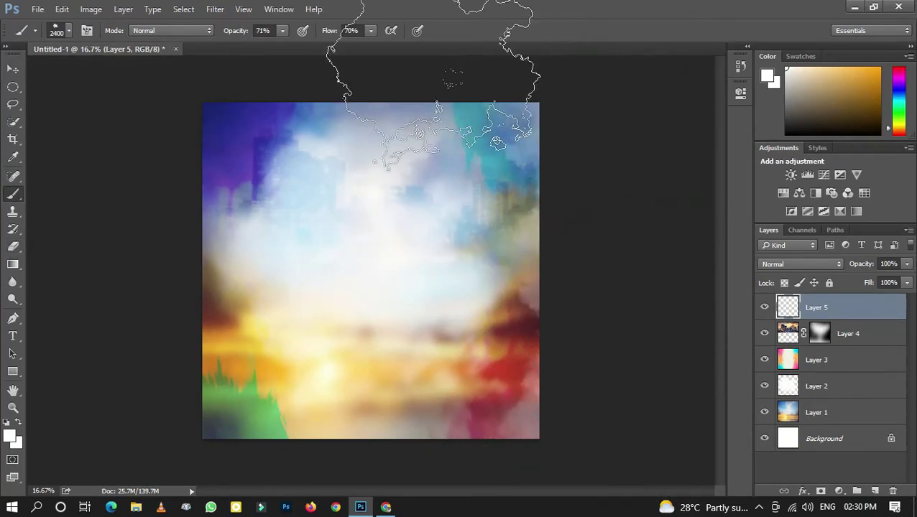
mouse_move(266, 83)
mouse_down()
mouse_move(144, 265)
mouse_move(345, 478)
mouse_move(144, 291)
mouse_up()
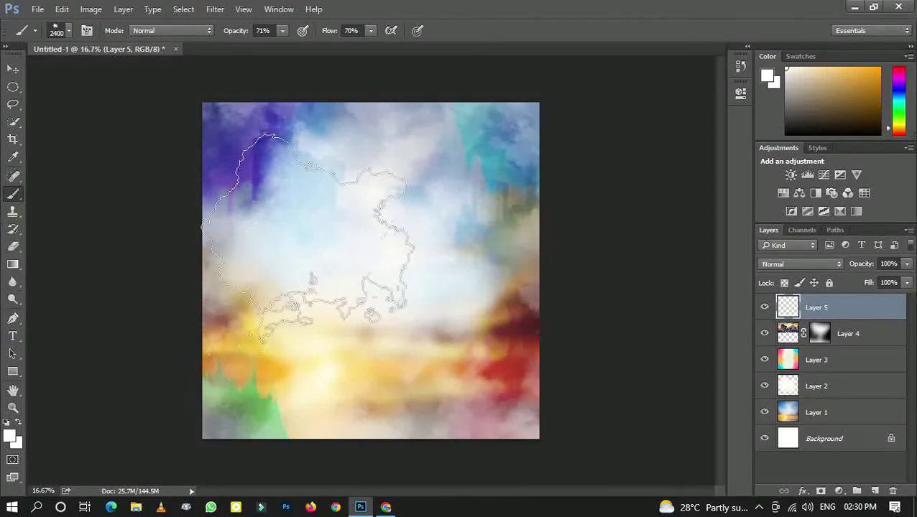
click(13, 72)
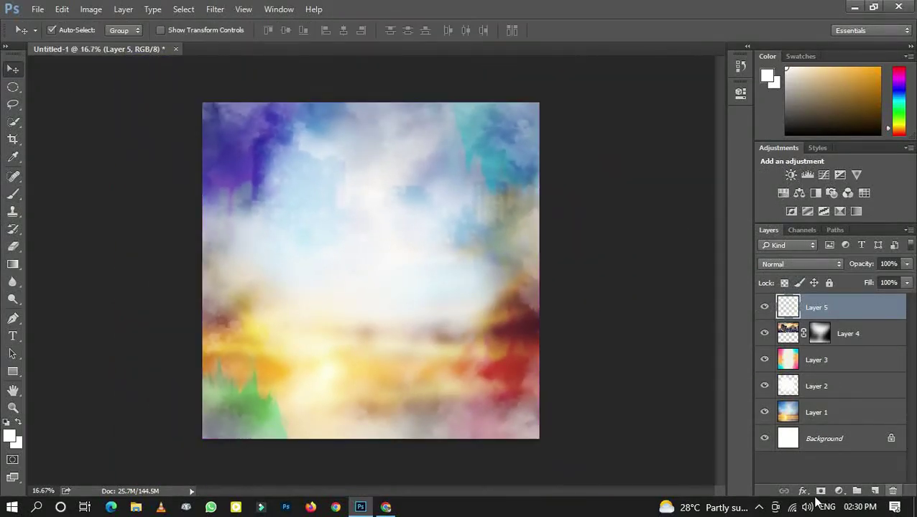
- Add a Brightness/Contrast adjustment layer with brightness -17 and contrast 18
click(839, 491)
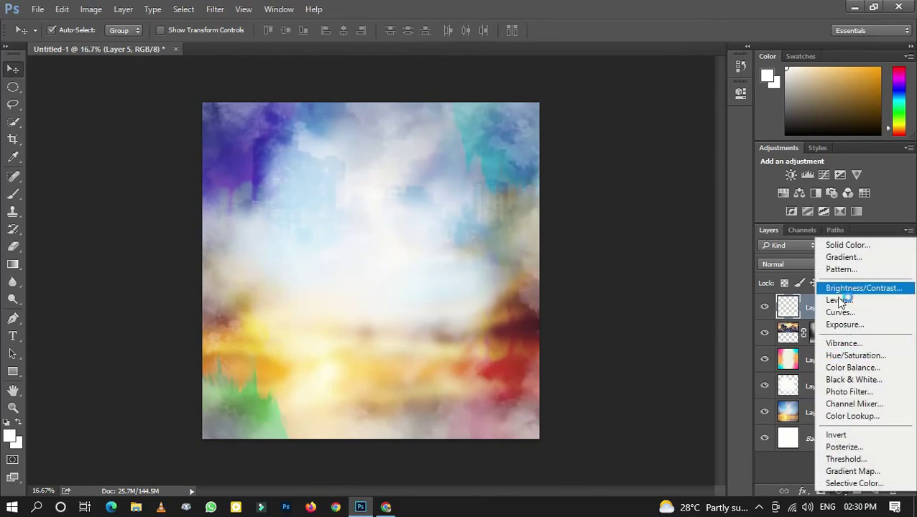
click(855, 288)
mouse_move(625, 161)
mouse_down()
mouse_move(614, 159)
mouse_move(718, 200)
mouse_up()
drag(631, 159, 616, 161)
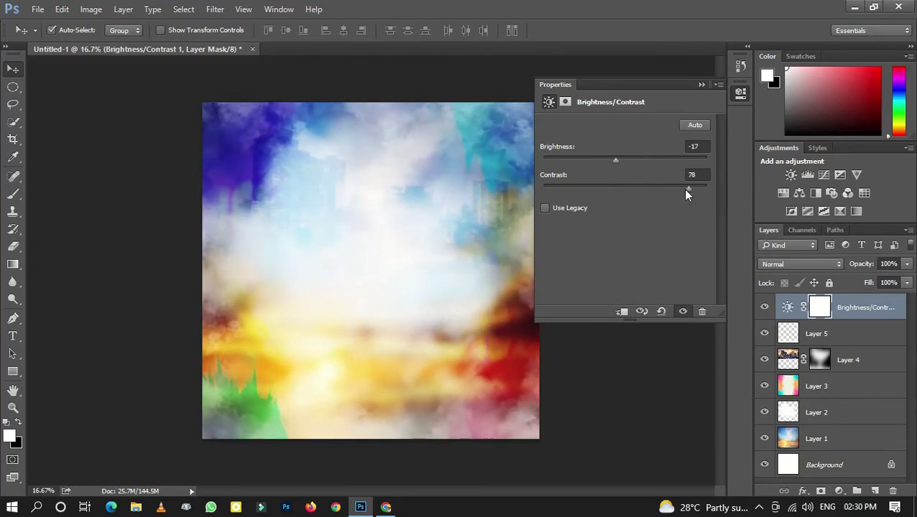
mouse_move(641, 199)
mouse_down()
mouse_move(626, 192)
mouse_move(637, 191)
mouse_up()
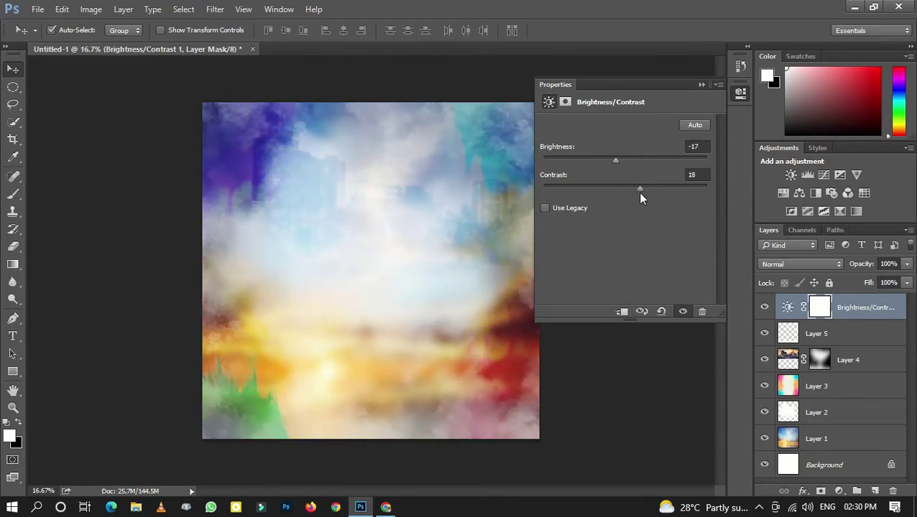
click(701, 84)
click(643, 321)
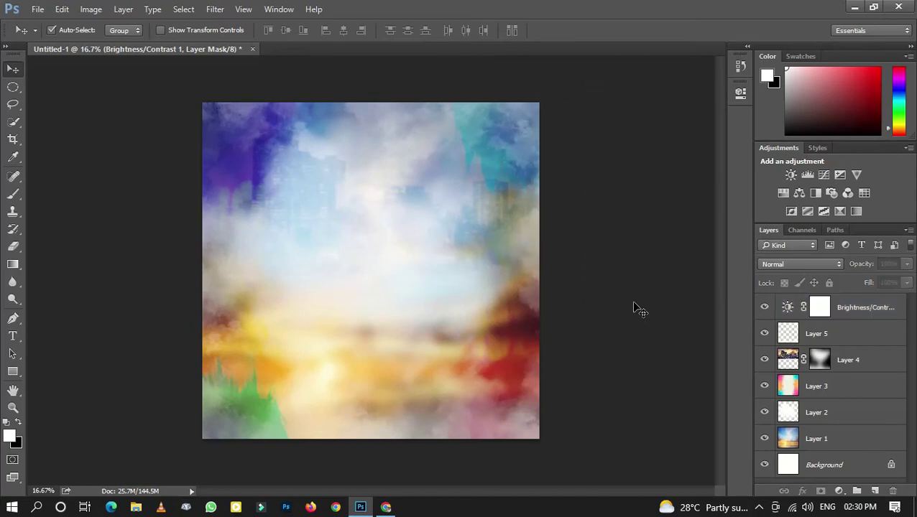
- Add a Color Lookup adjustment layer with a 3DLUT look at 55% opacity
scroll(632, 309, up, 1)
scroll(621, 302, up, 2)
scroll(618, 297, down, 1)
scroll(620, 303, down, 1)
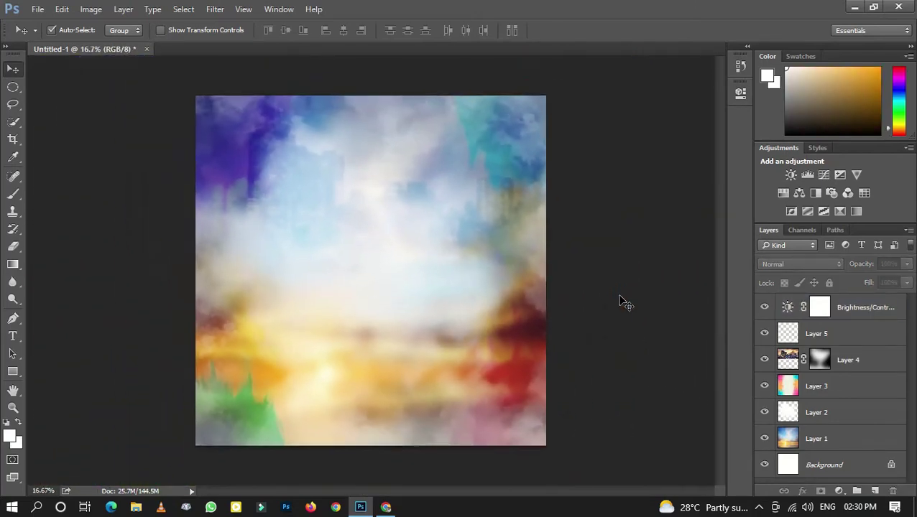
scroll(620, 303, up, 1)
scroll(632, 299, up, 1)
scroll(644, 296, down, 2)
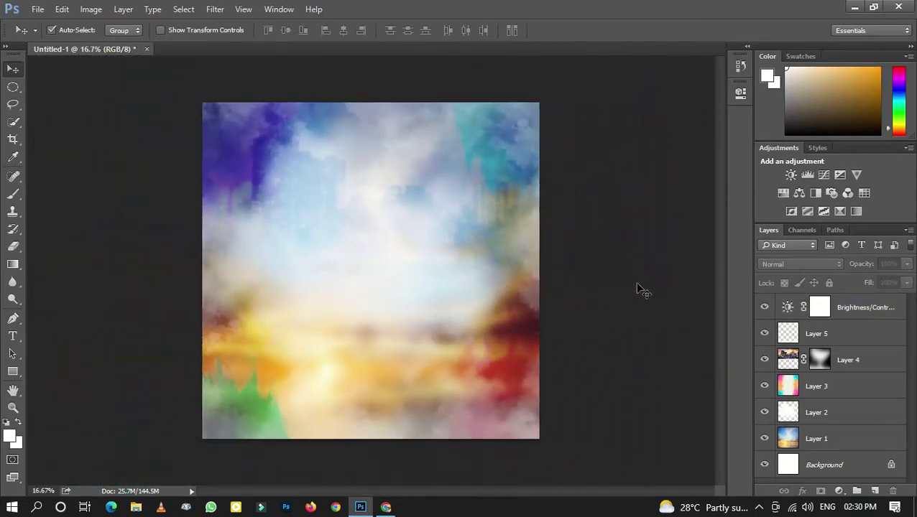
scroll(638, 291, up, 1)
scroll(636, 291, down, 1)
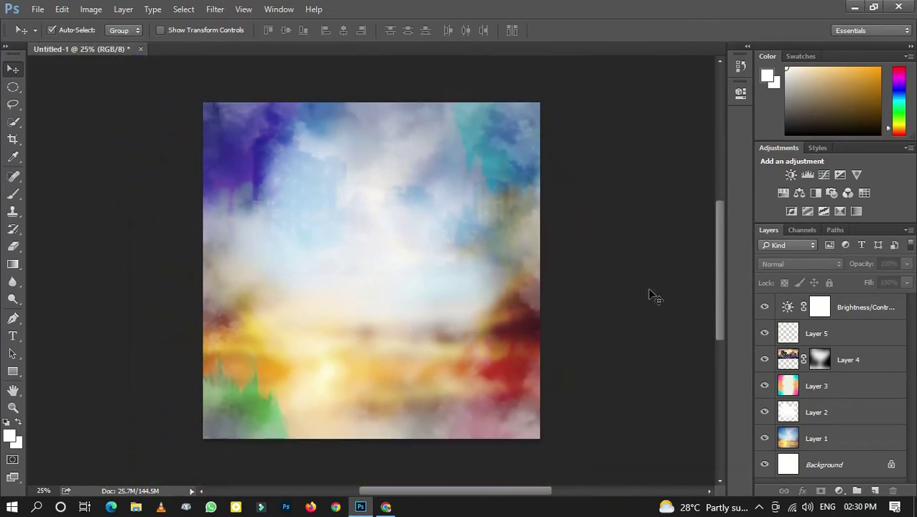
click(838, 491)
click(852, 412)
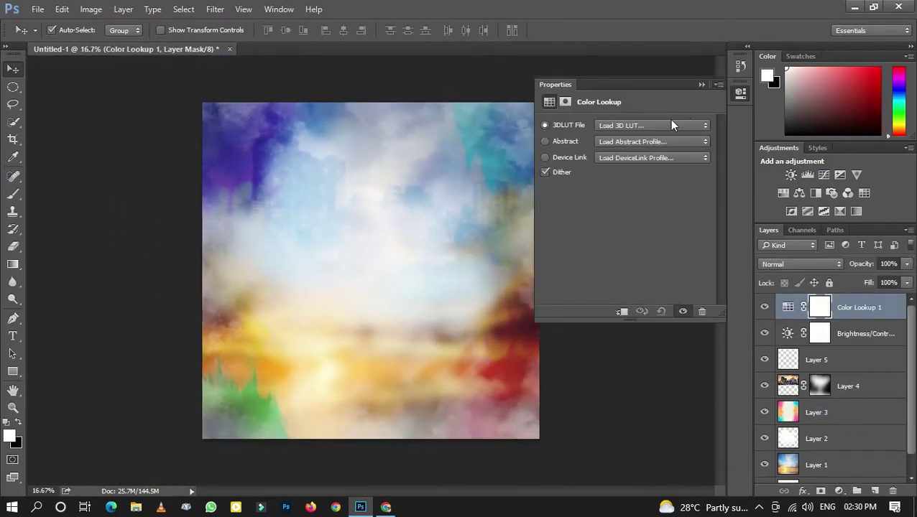
click(661, 125)
click(622, 133)
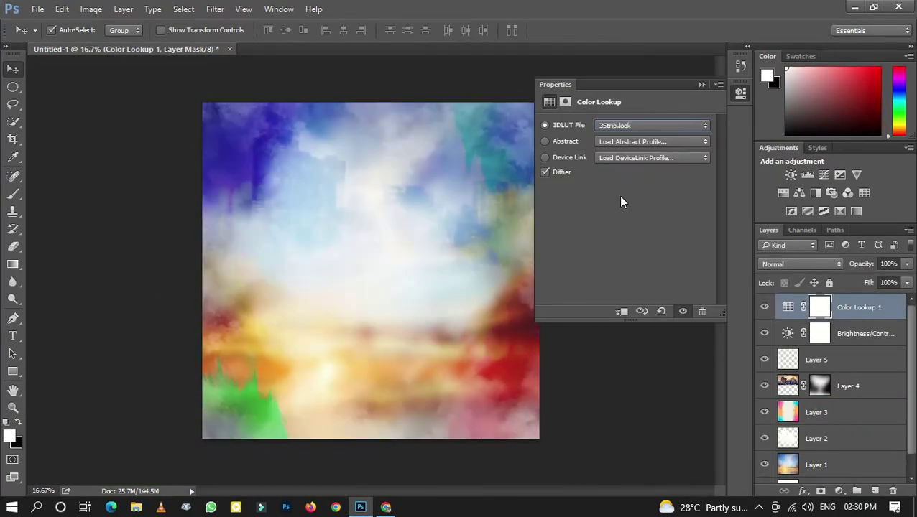
key(Down)
click(697, 85)
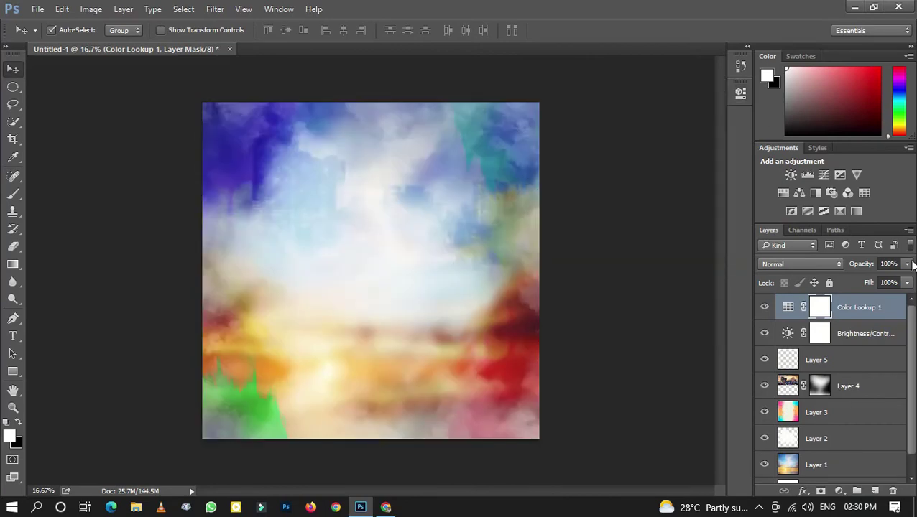
click(876, 280)
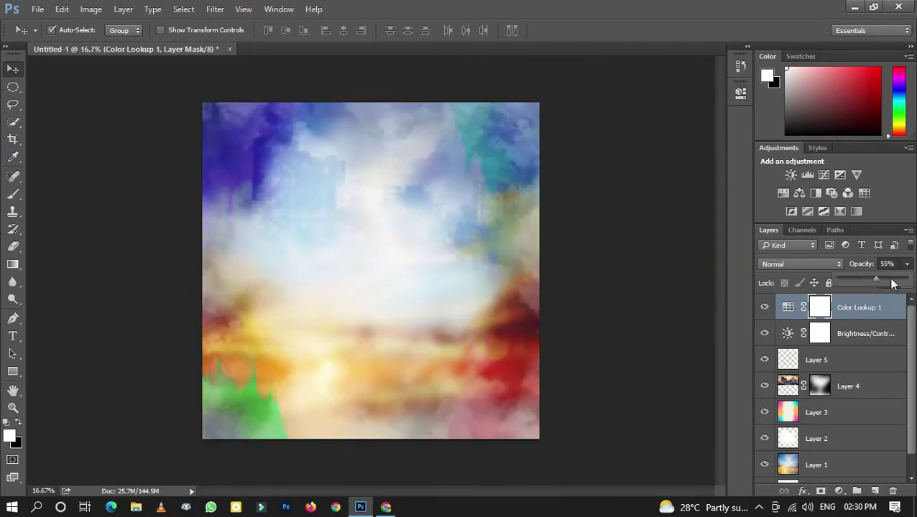
click(678, 278)
- Dismiss the no-layers-selected alert and briefly select Layers 1 through 5 together
scroll(669, 277, up, 1)
scroll(658, 276, up, 1)
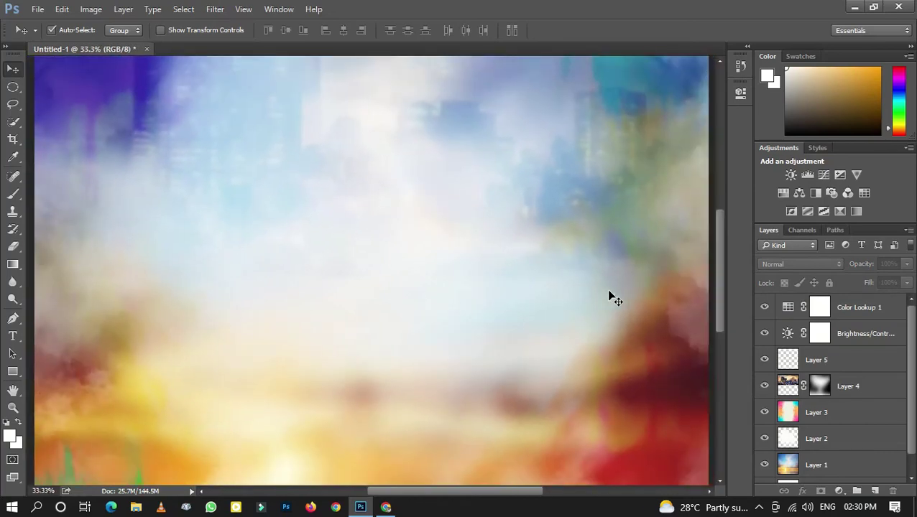
scroll(609, 295, down, 2)
click(630, 289)
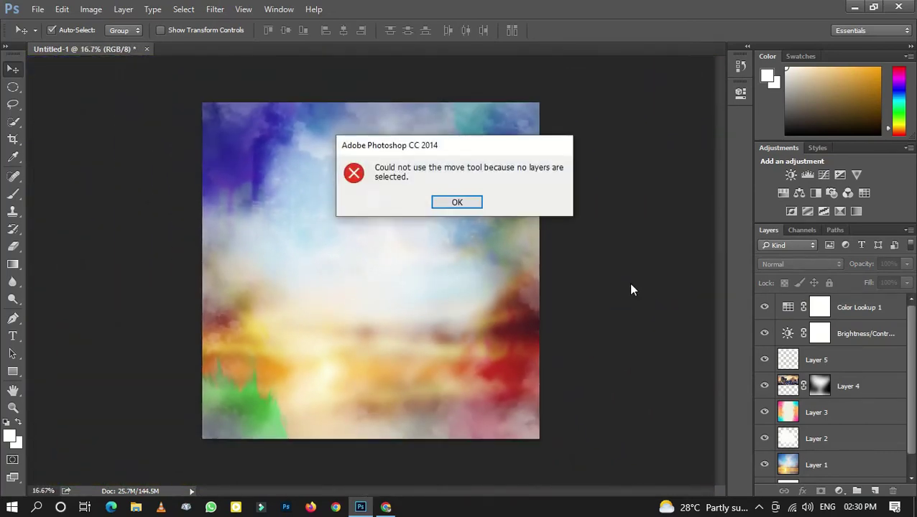
click(476, 205)
scroll(495, 229, up, 1)
scroll(508, 235, down, 1)
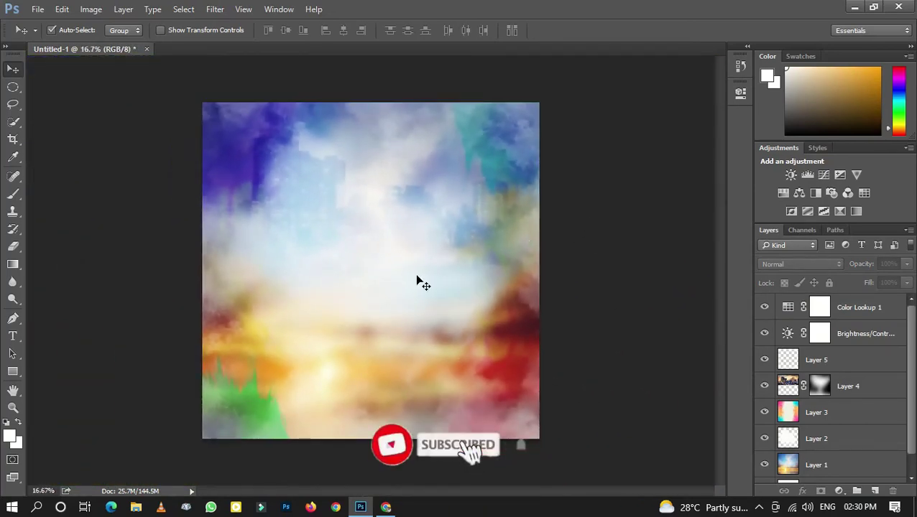
drag(582, 85, 163, 469)
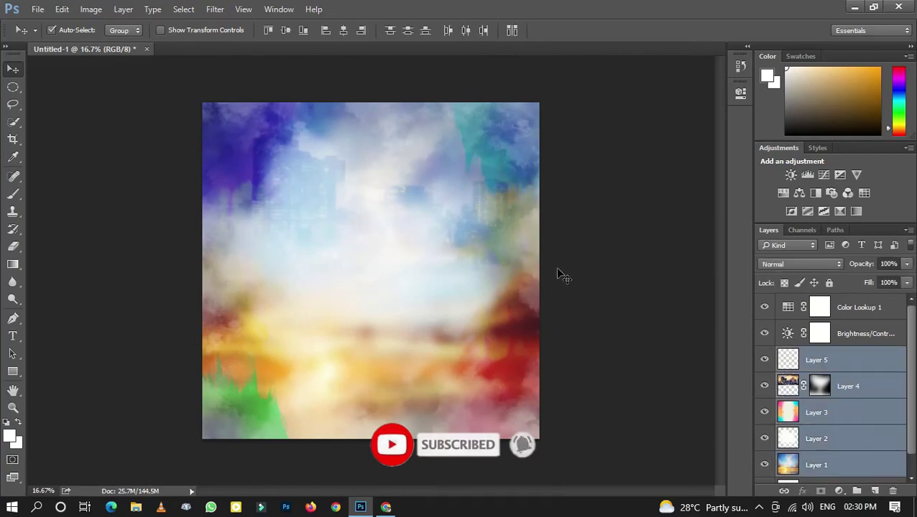
click(587, 192)
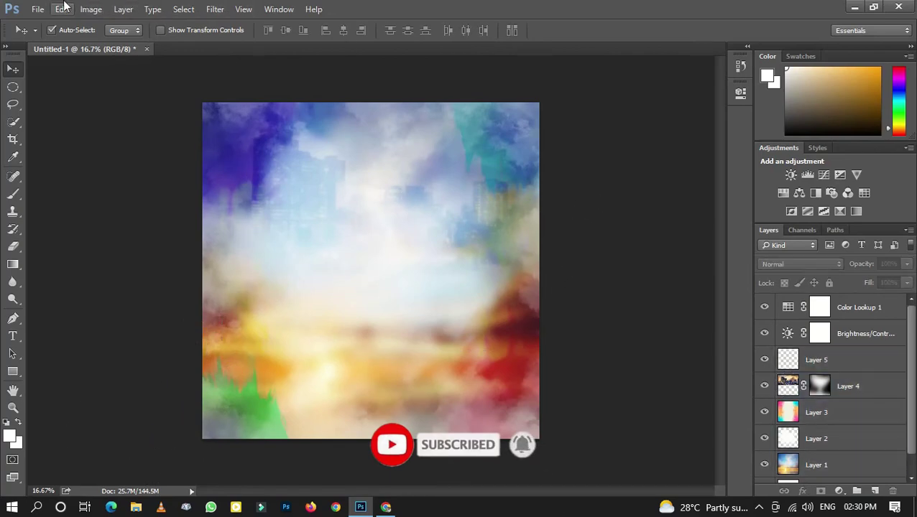
click(37, 8)
- Save the composite to the Desktop as JPEG Untitled-1 at Quality 12 (Maximum)
click(68, 157)
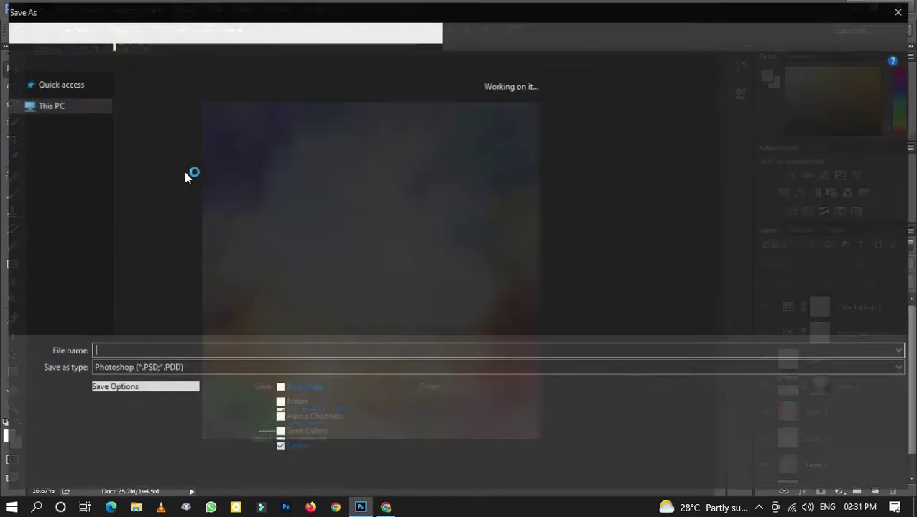
click(195, 368)
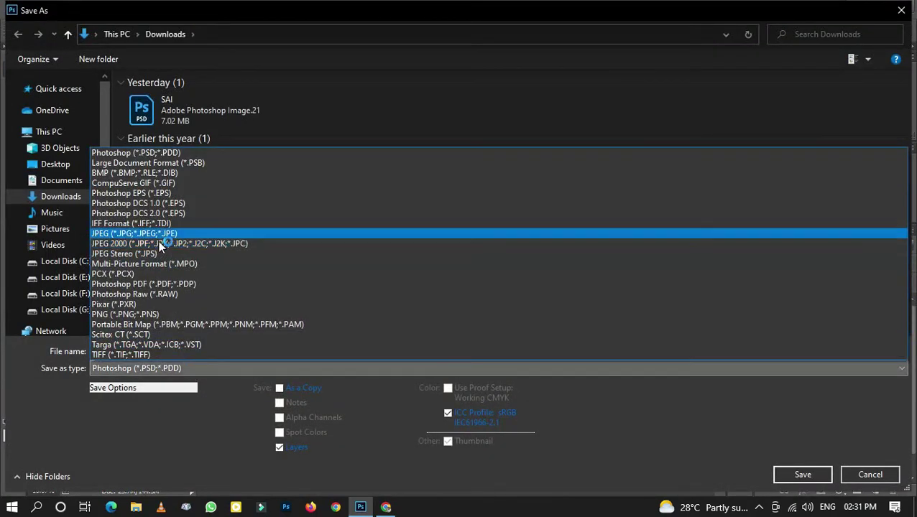
click(160, 233)
click(65, 164)
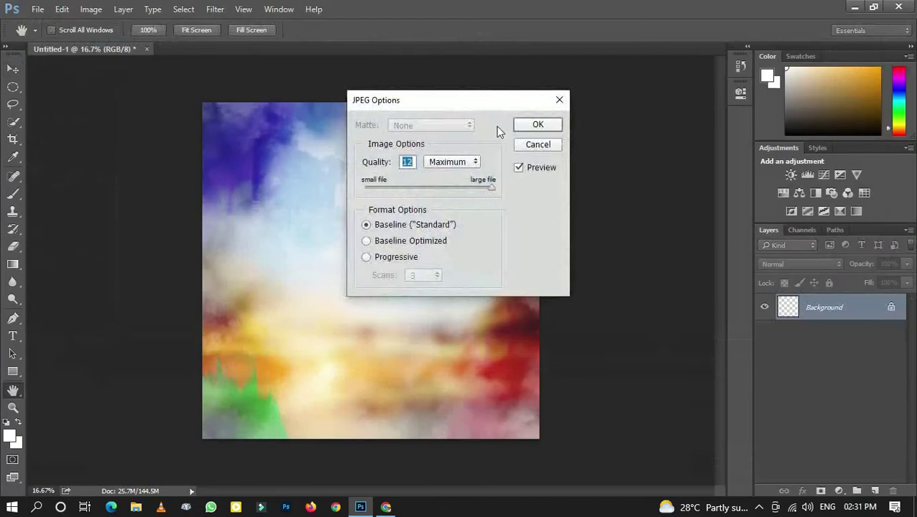
click(536, 125)
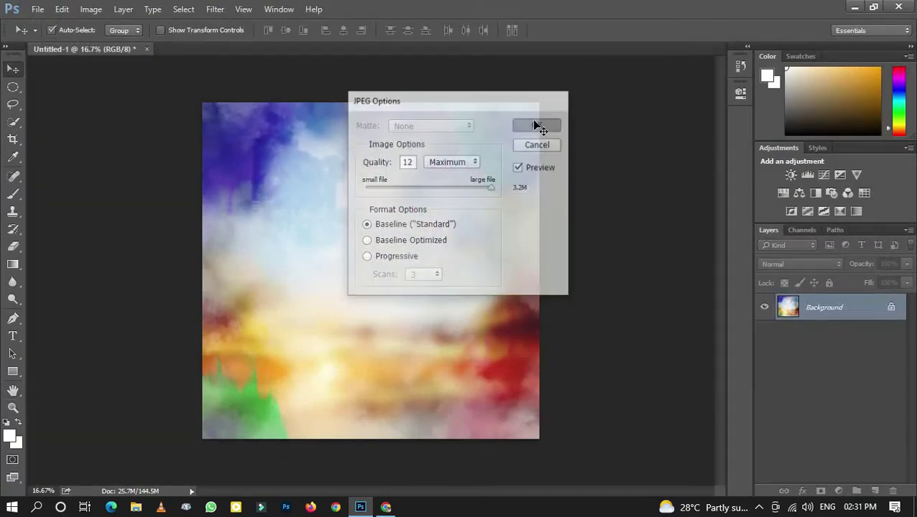
- Minimize Photoshop and the browser, then move the Untitled-1 icon near the desktop's top
click(859, 13)
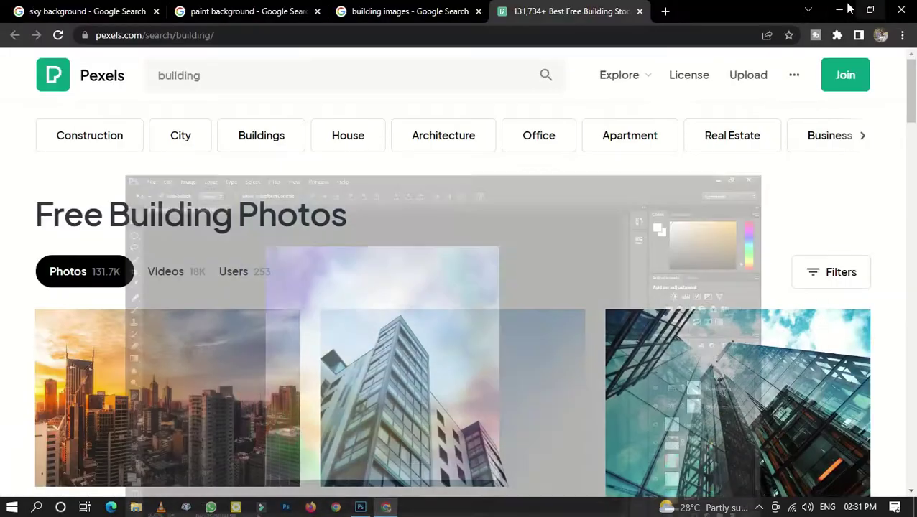
click(828, 16)
right_click(471, 72)
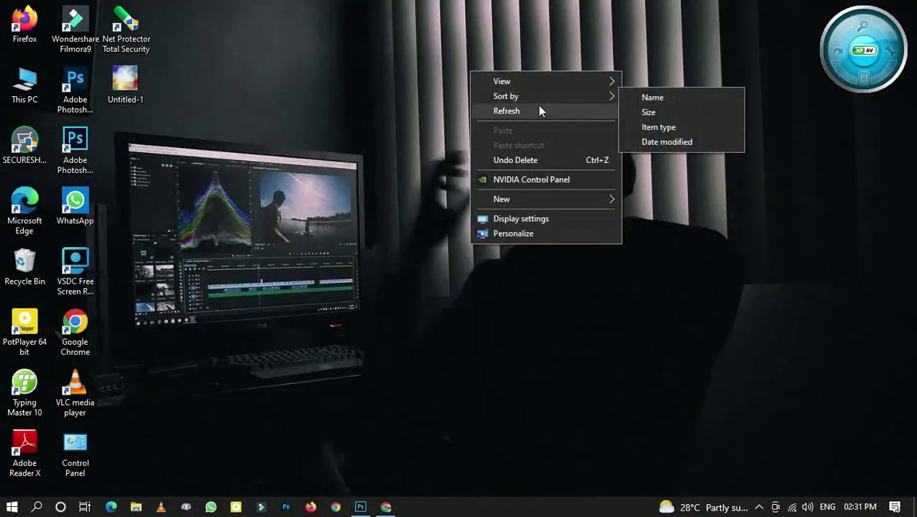
click(127, 90)
drag(127, 95, 422, 94)
- Preview Untitled-1 in Photos, then minimize it and refresh the desktop
double_click(423, 92)
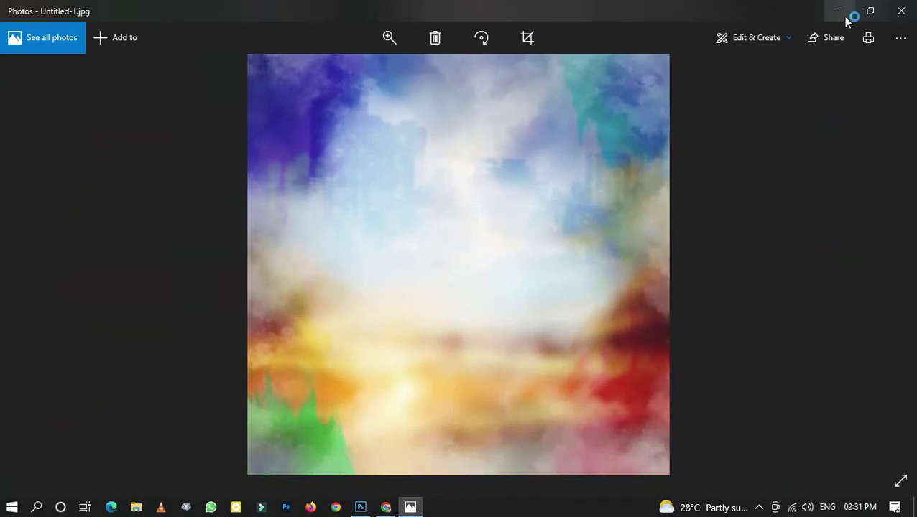
click(842, 15)
right_click(576, 120)
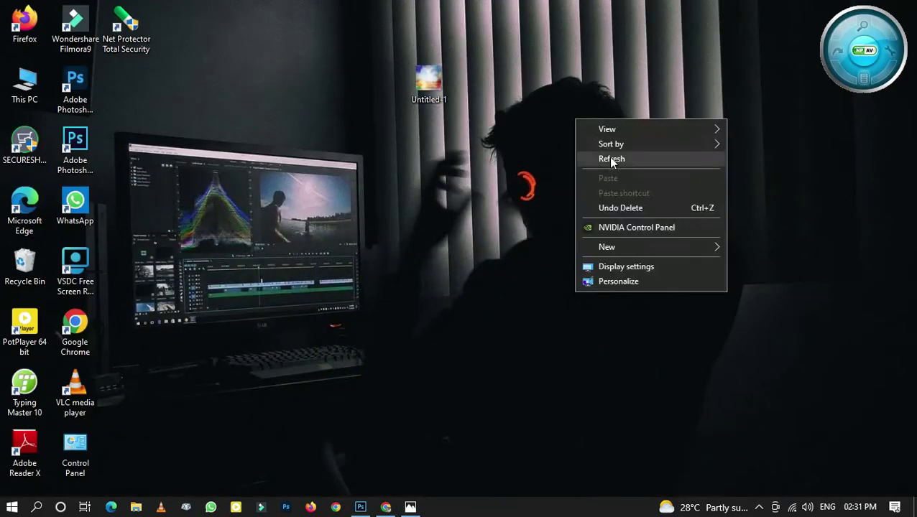
click(611, 161)
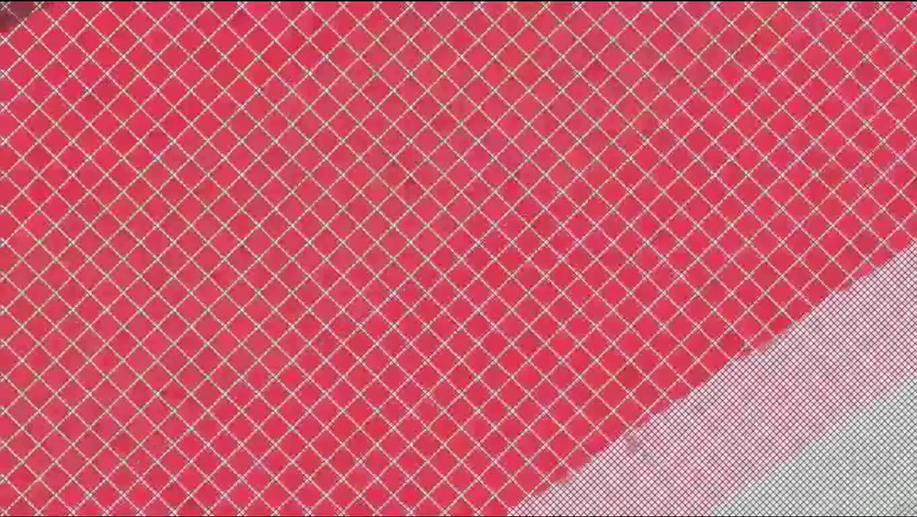